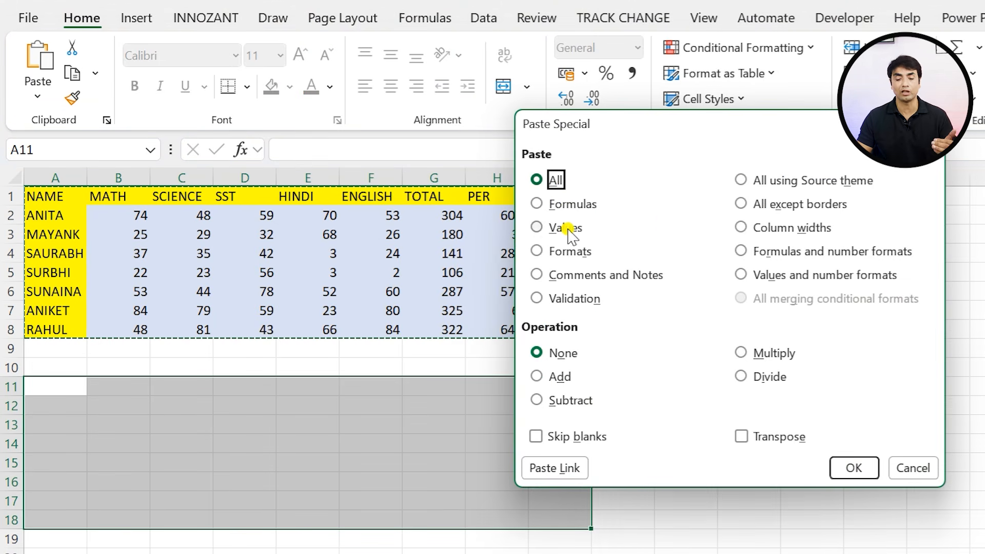
Step: Copy the marks table A1:I8 and paste a duplicate starting at A11
key(Escape)
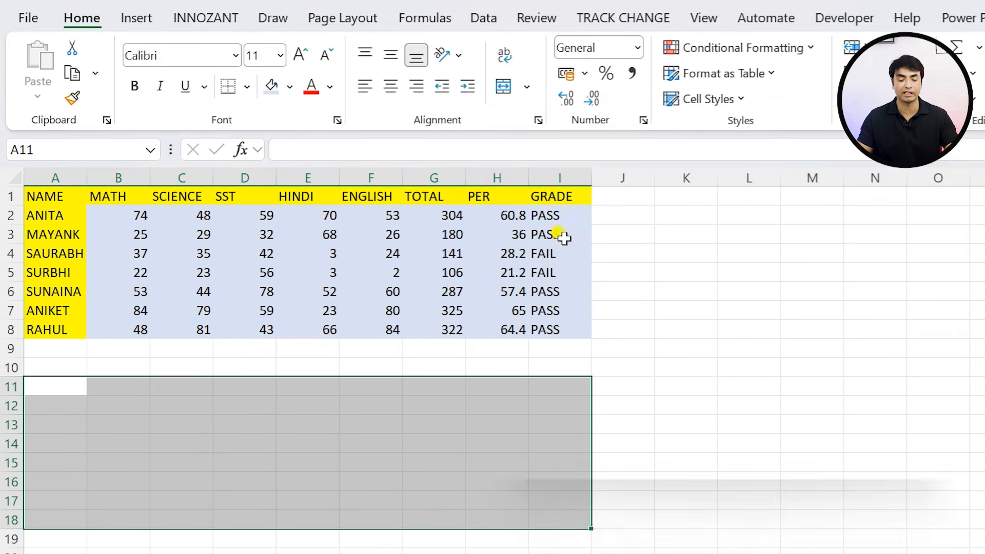
drag(56, 197, 543, 310)
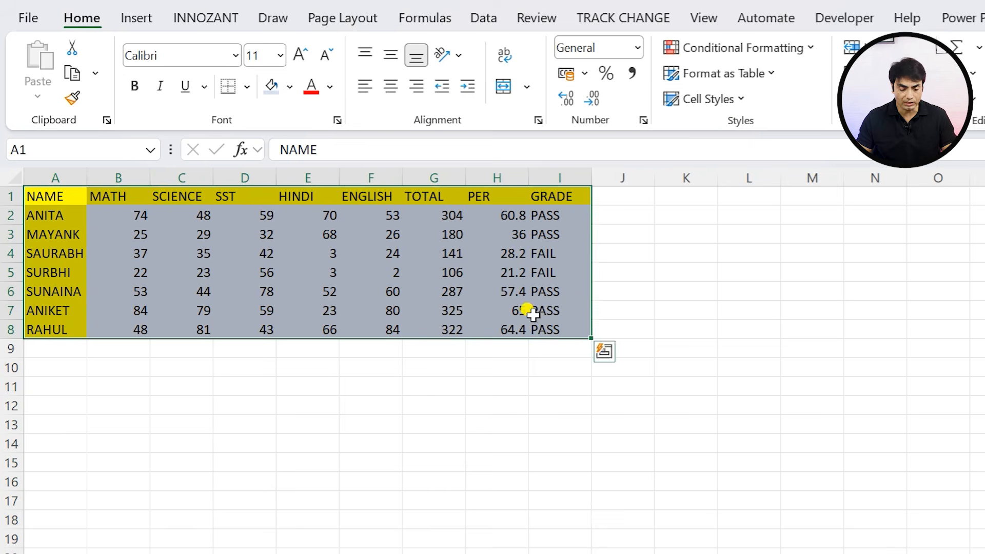
key(ctrl+c)
click(45, 382)
key(ctrl+v)
Step: Change marks in the copied table: B12 to 2, B13 to 3, B14 to 4, B15 to 5, C15 to 4 and E16 to 55
click(143, 408)
text(2)
key(Return)
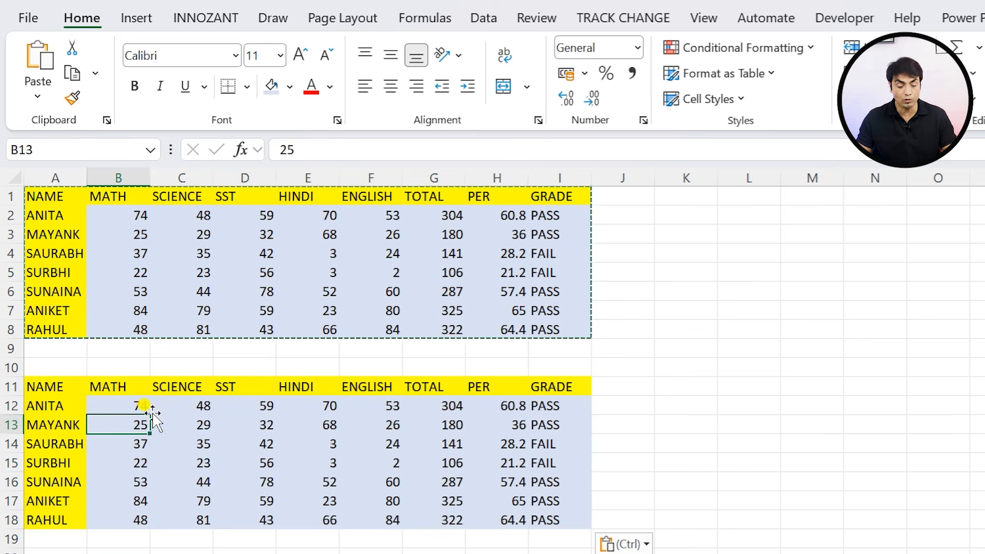
text(3)
key(Return)
text(4)
key(Return)
text(5)
key(Right)
text(4)
key(Down)
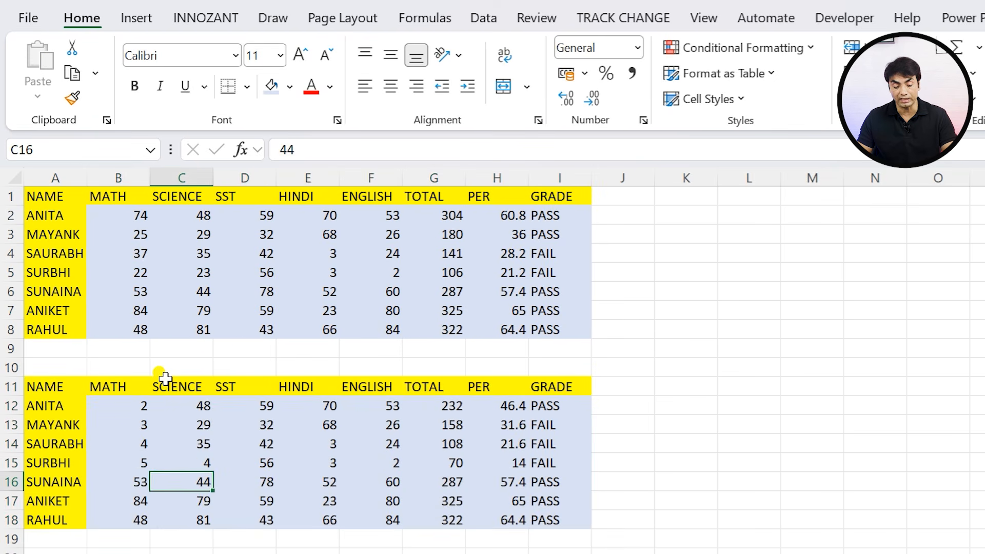
key(Right)
key(Right)
text(55)
key(Return)
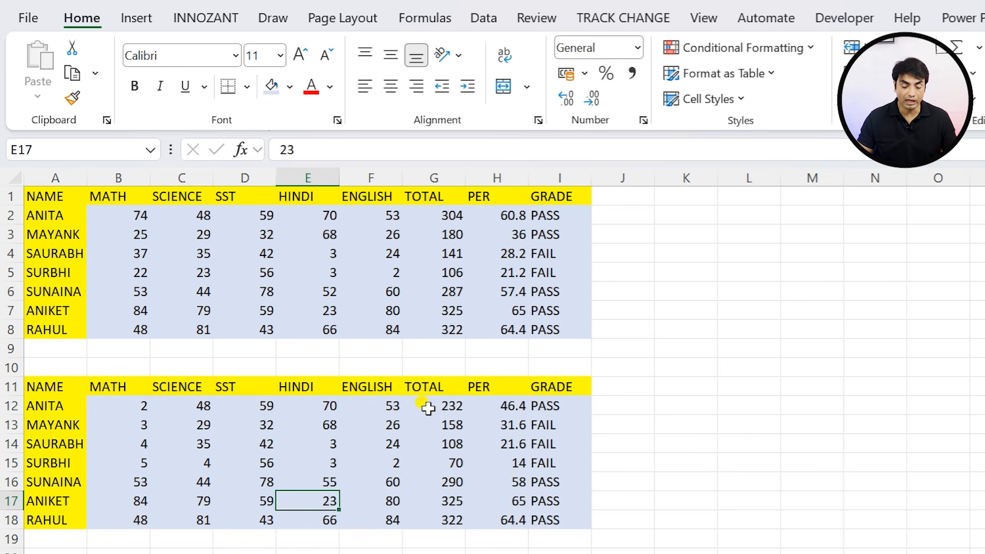
Step: Clear the TOTAL, PER and GRADE cells G12:I18 in the copied table
drag(431, 402, 576, 521)
key(Delete)
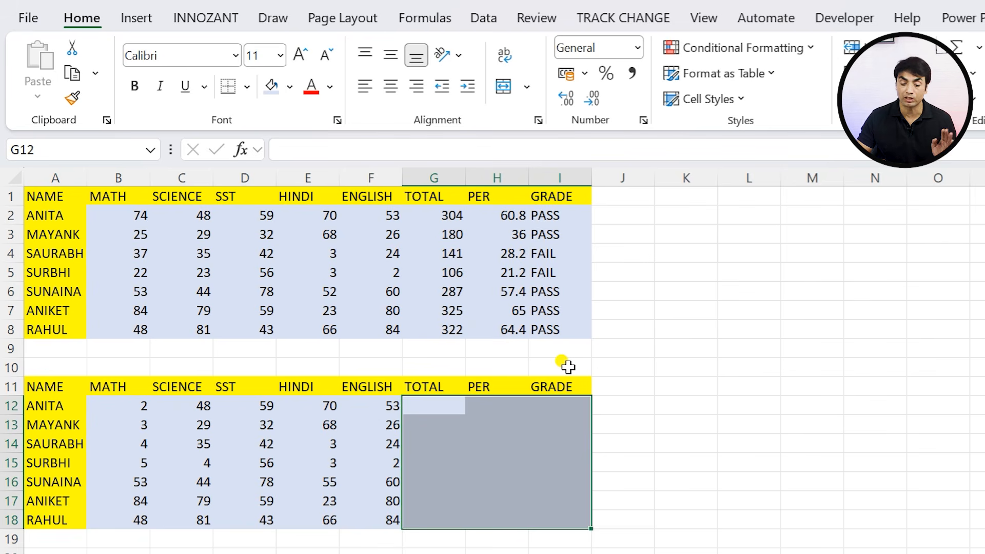
click(442, 408)
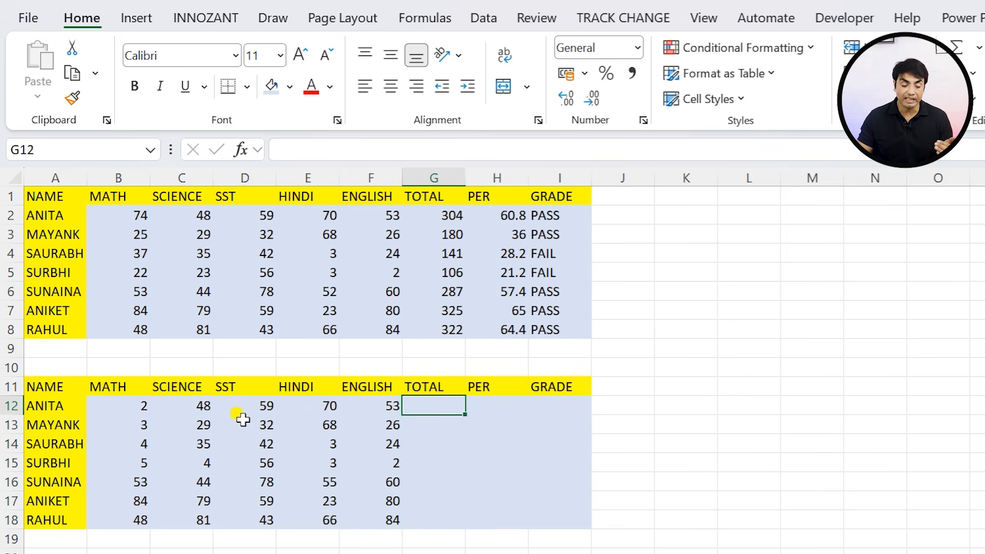
drag(440, 406, 556, 515)
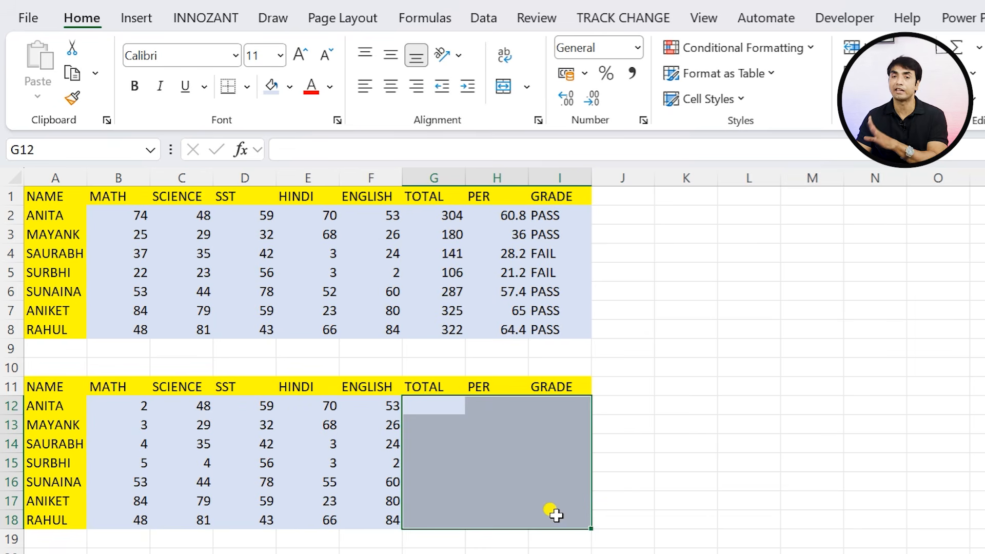
Step: Copy the TOTAL, PER and GRADE cells G2:I8 and paste only their formulas at G12, checking the formula in G12
drag(457, 209, 535, 303)
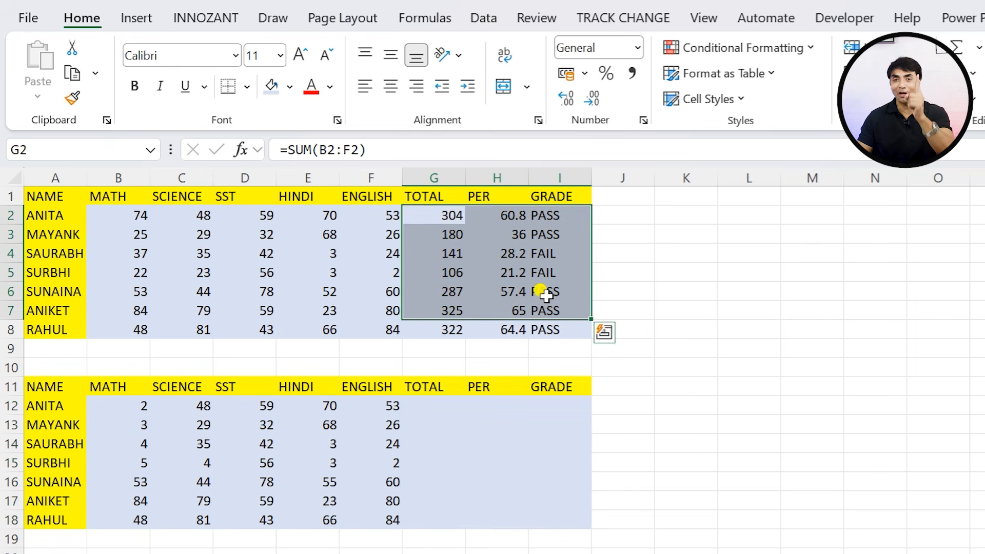
drag(450, 213, 539, 329)
key(ctrl+c)
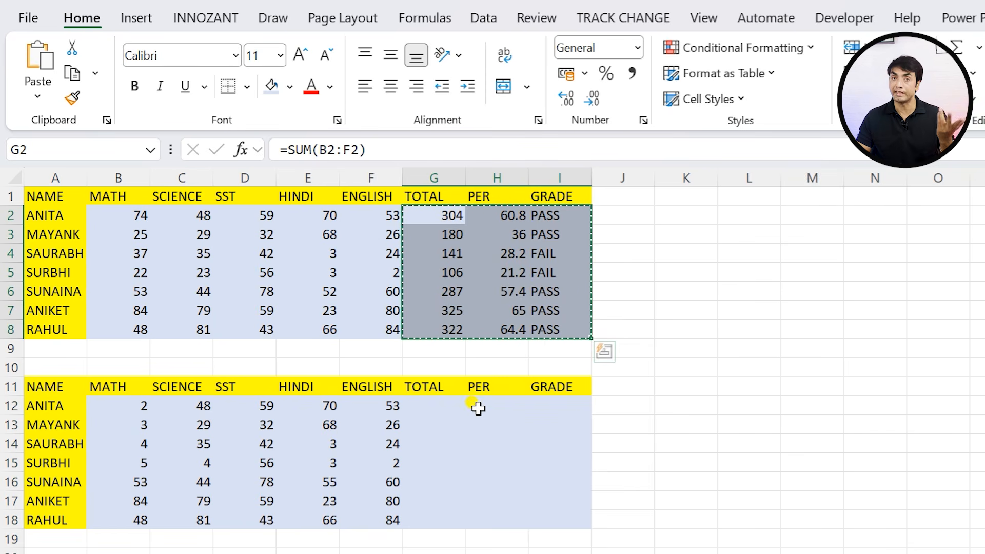
click(441, 409)
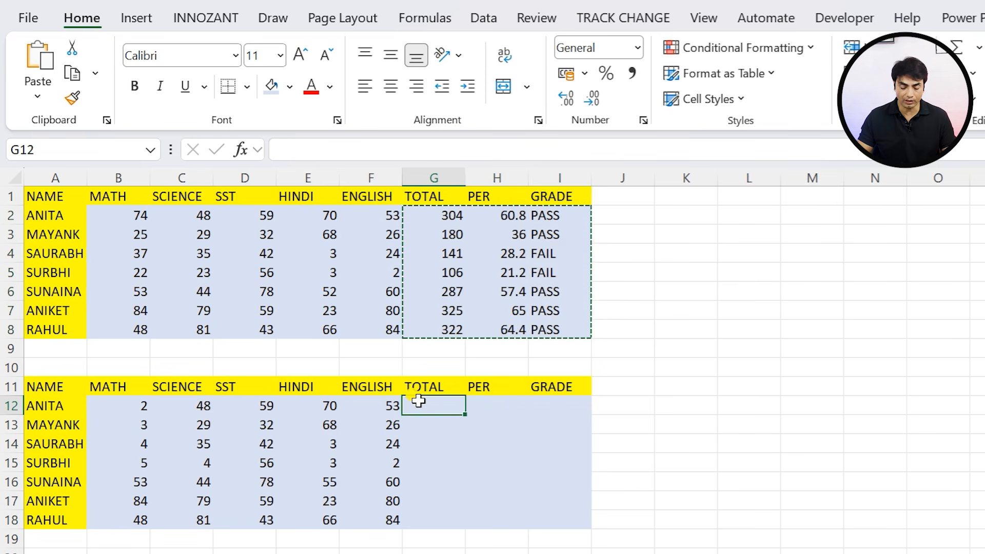
key(ctrl+alt+v)
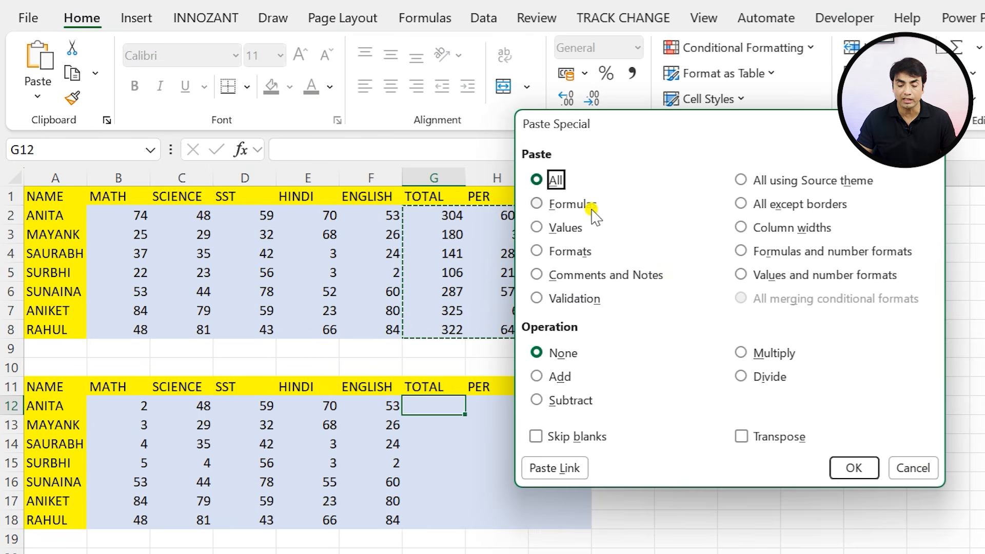
click(583, 206)
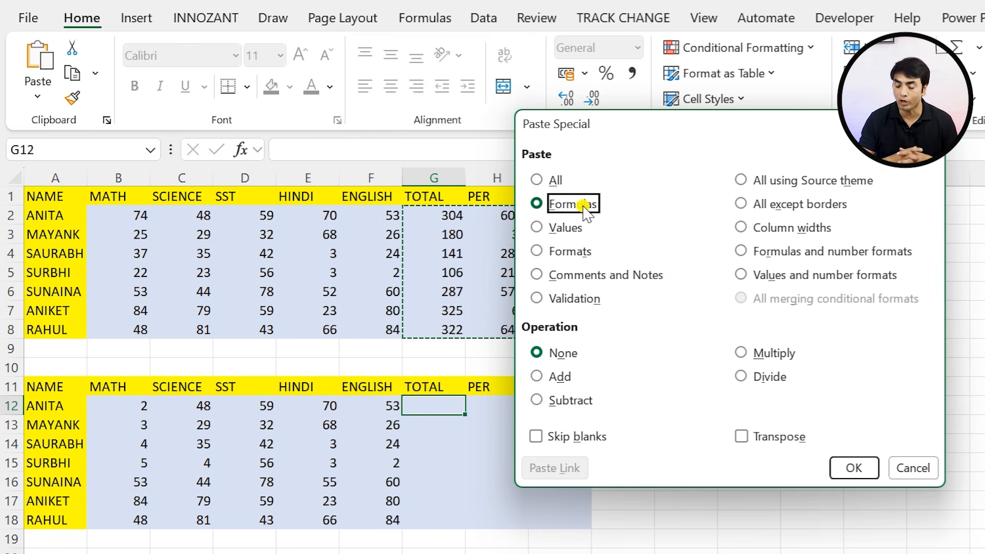
click(853, 468)
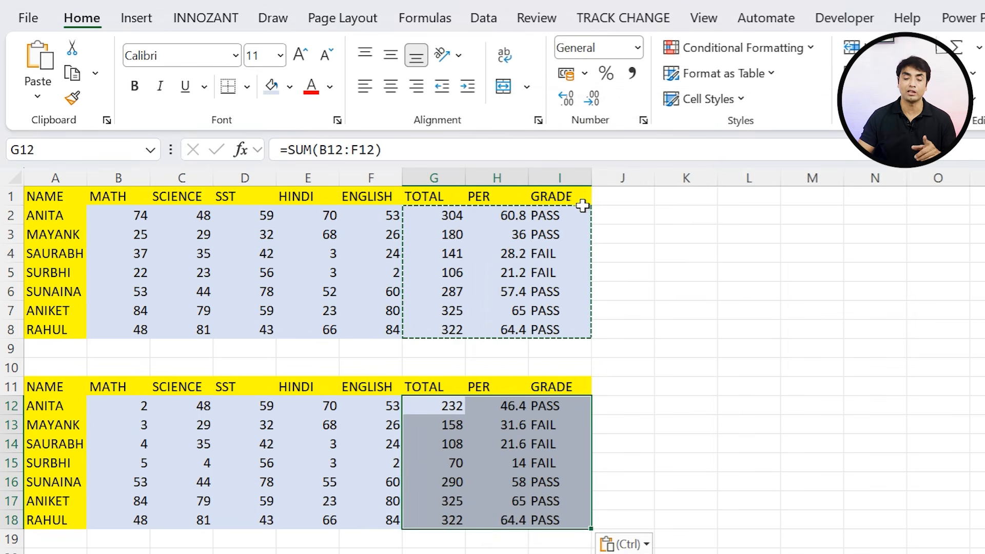
double_click(449, 412)
double_click(446, 406)
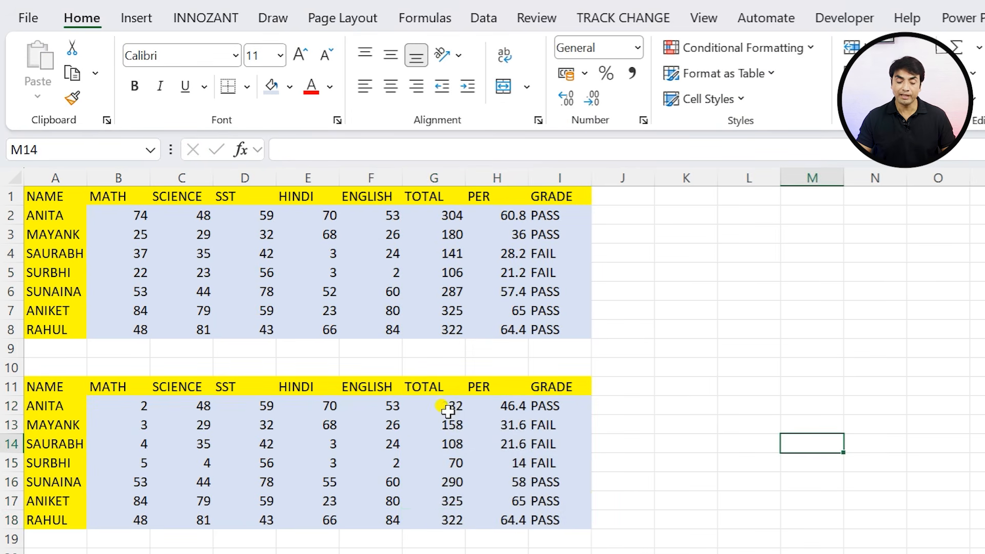
Step: Replace the formulas in G12:I18 with their values using Paste Special Values in place
drag(446, 409, 542, 521)
key(ctrl+c)
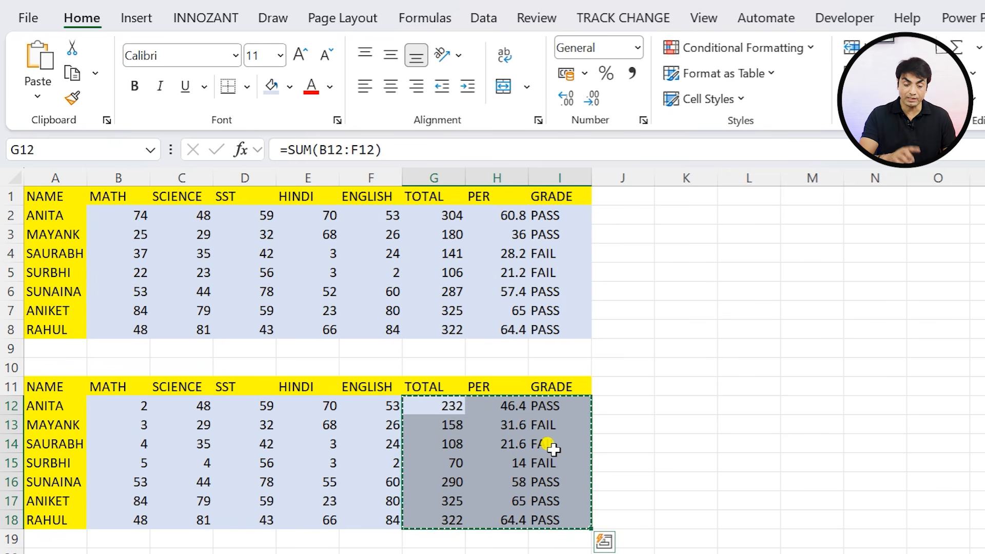
key(ctrl+alt+v)
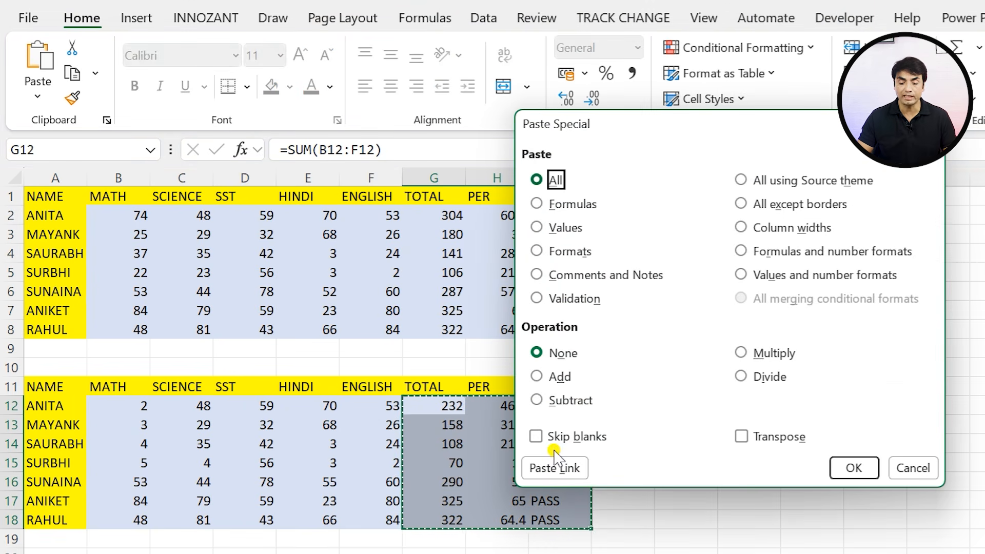
click(566, 228)
key(Return)
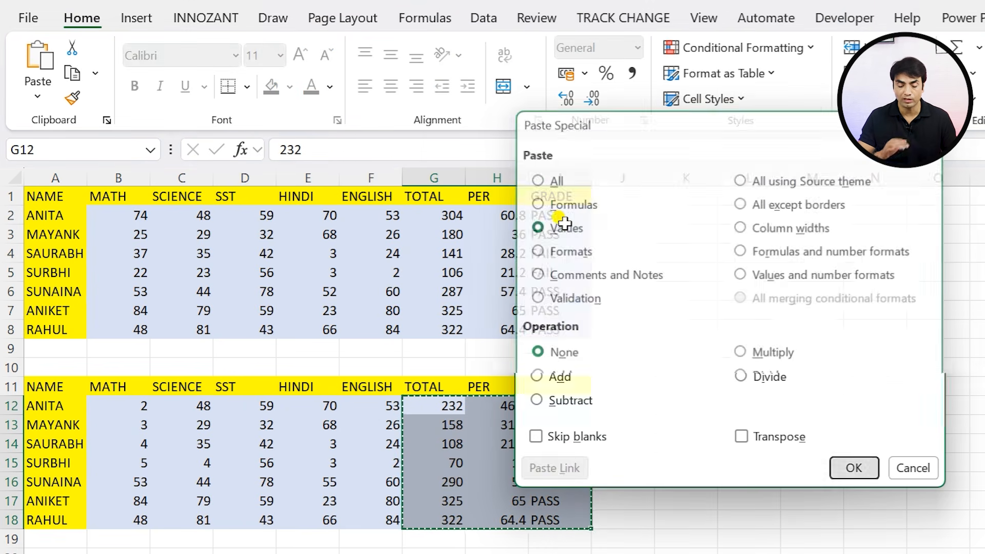
key(Escape)
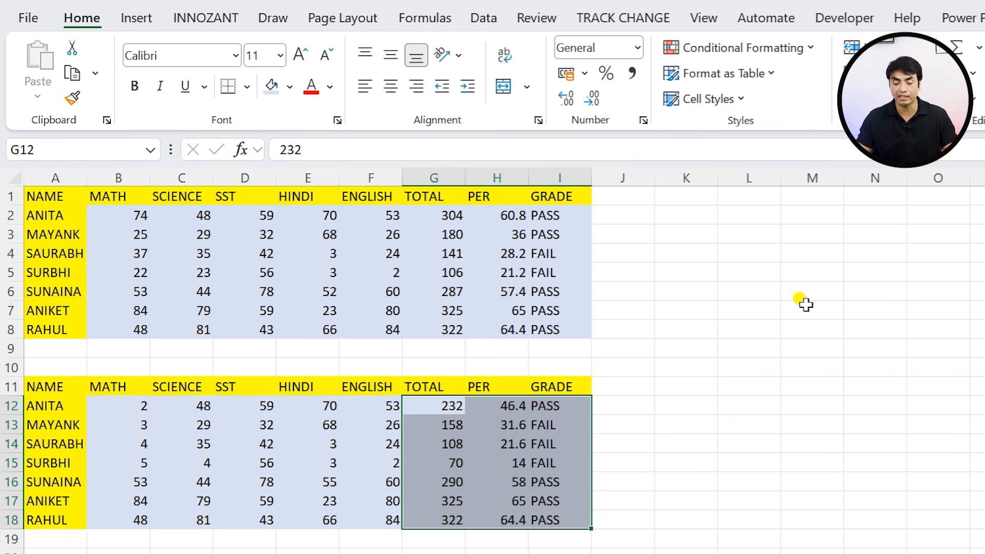
Step: Enter INNOZANT' in M5 and the lowercase formula =LOWER(M5) in M6
click(804, 274)
text(INNOZAN)
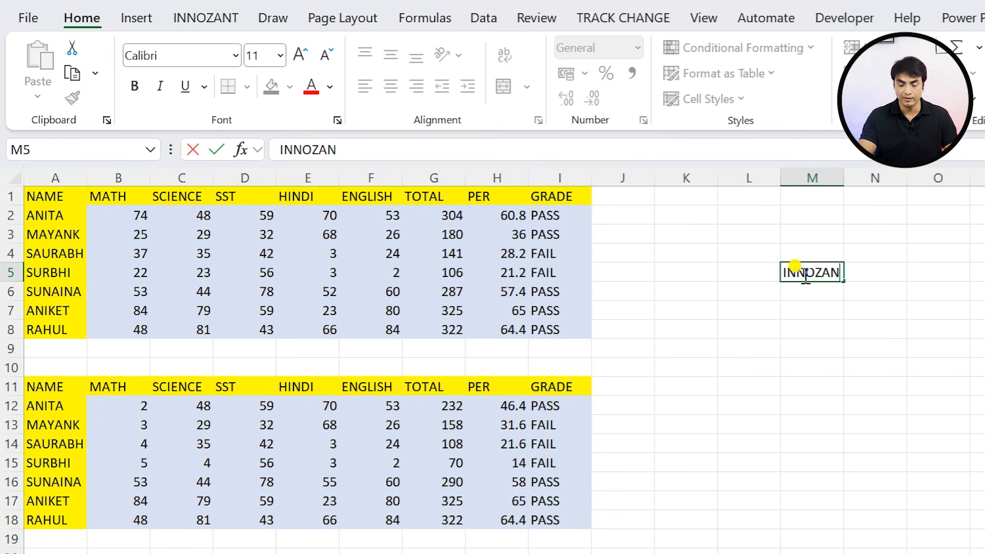
text(T')
key(Return)
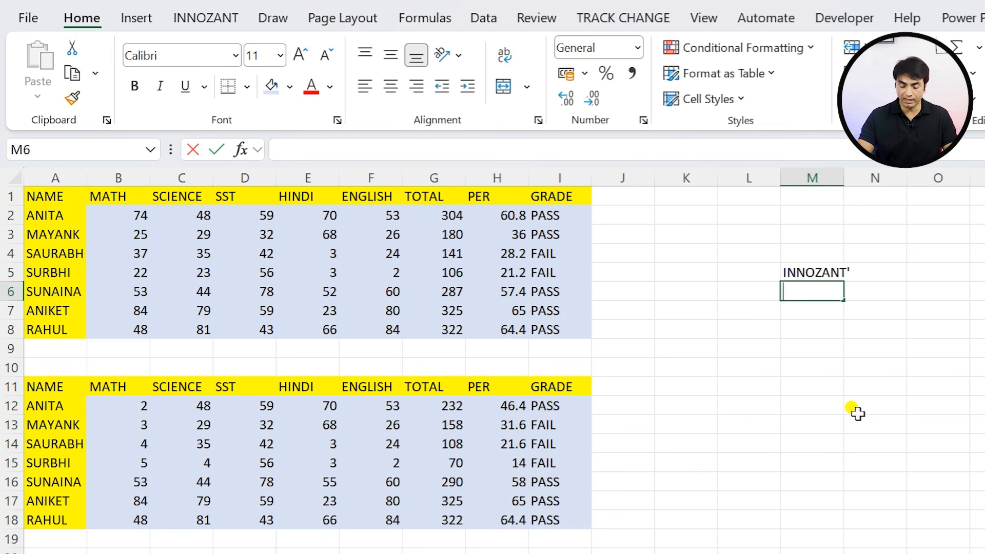
text(=LOWER()
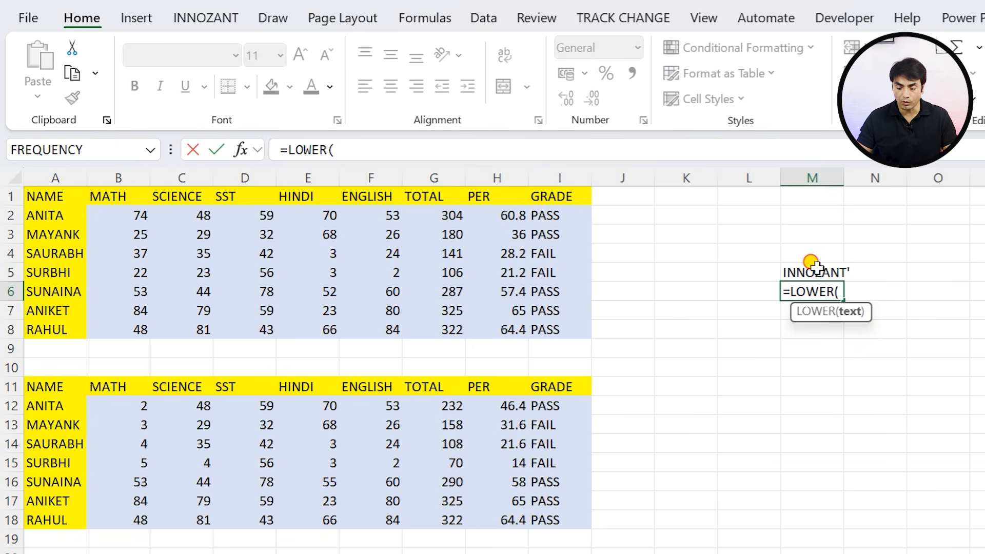
click(816, 266)
key(Return)
Step: Try an ordinary paste of the LOWER formula cell M6 over M5, and undo the paste
click(795, 288)
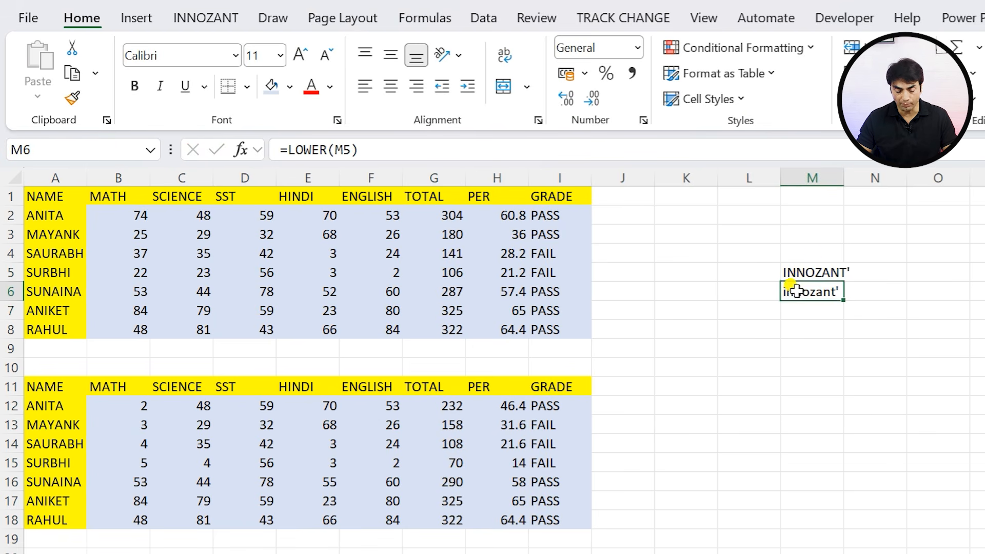
key(ctrl+c)
click(799, 264)
key(ctrl+v)
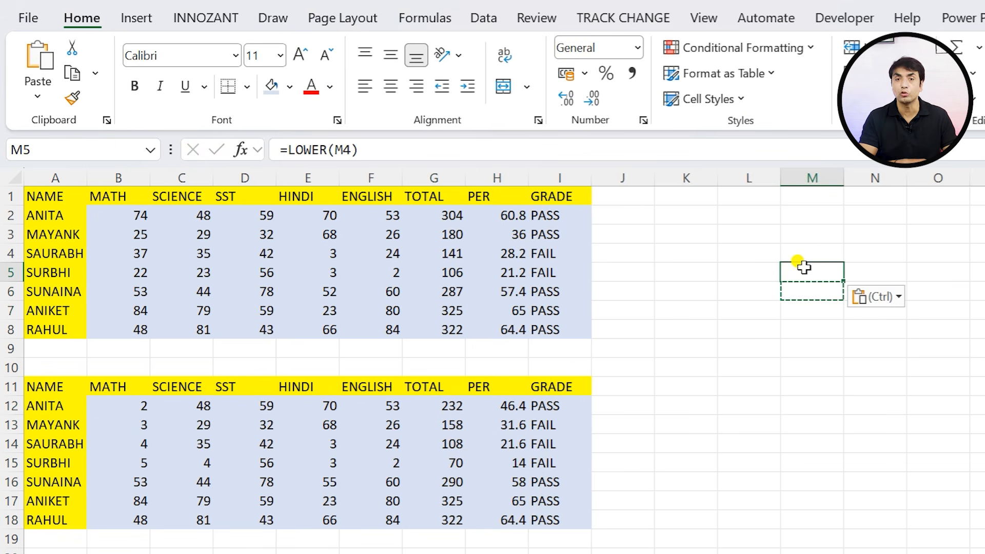
key(ctrl+z)
Step: Paste only the value of M6 over the original text in M5 with Paste Special
click(800, 288)
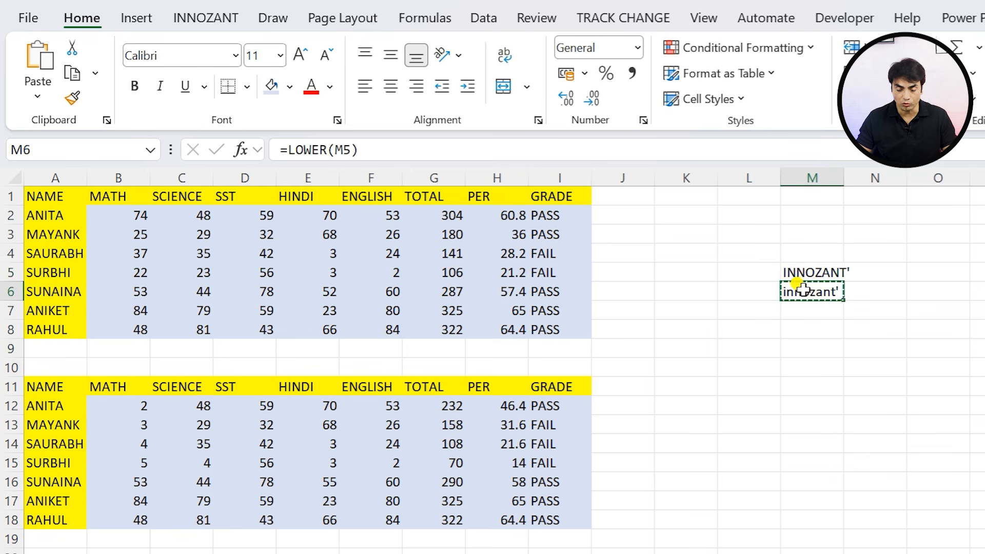
click(809, 274)
key(ctrl+alt+v)
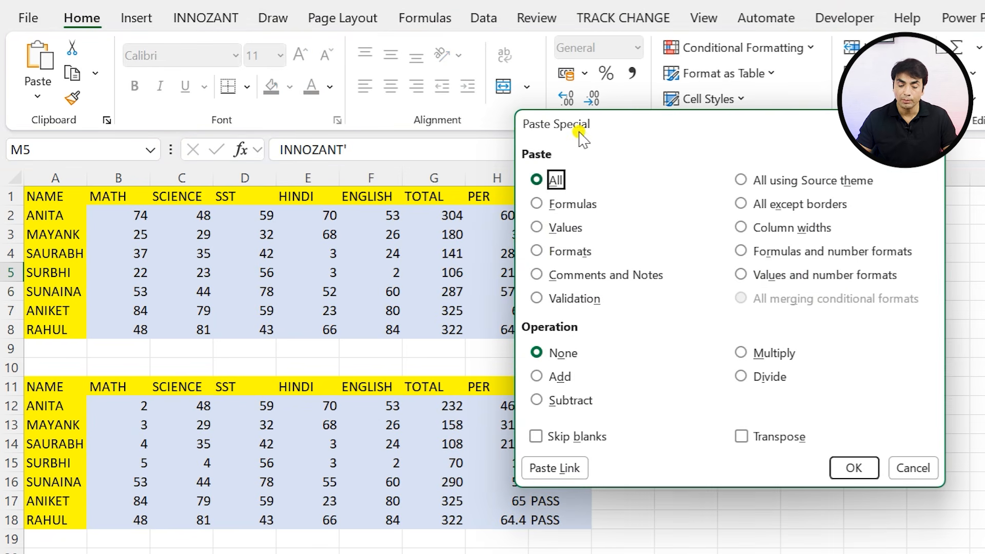
click(543, 227)
key(Return)
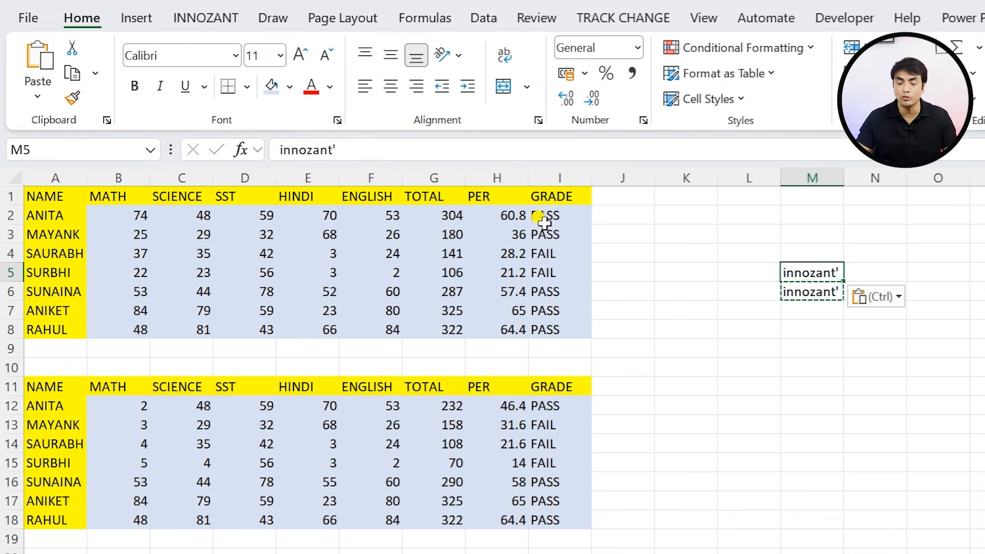
Step: Copy the table A1:I8 and paste only its formats starting at K1
drag(31, 197, 557, 324)
key(ctrl+c)
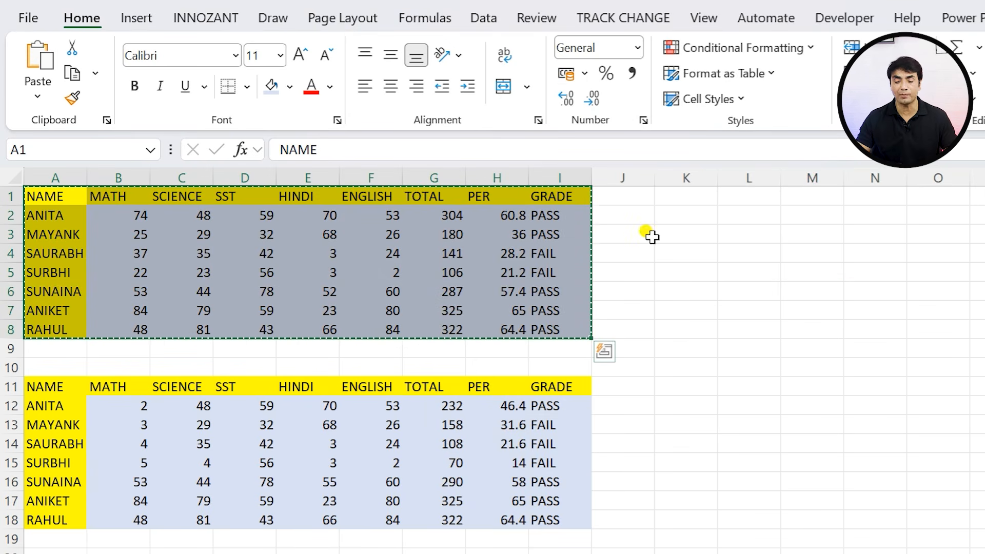
click(687, 197)
key(ctrl+alt+v)
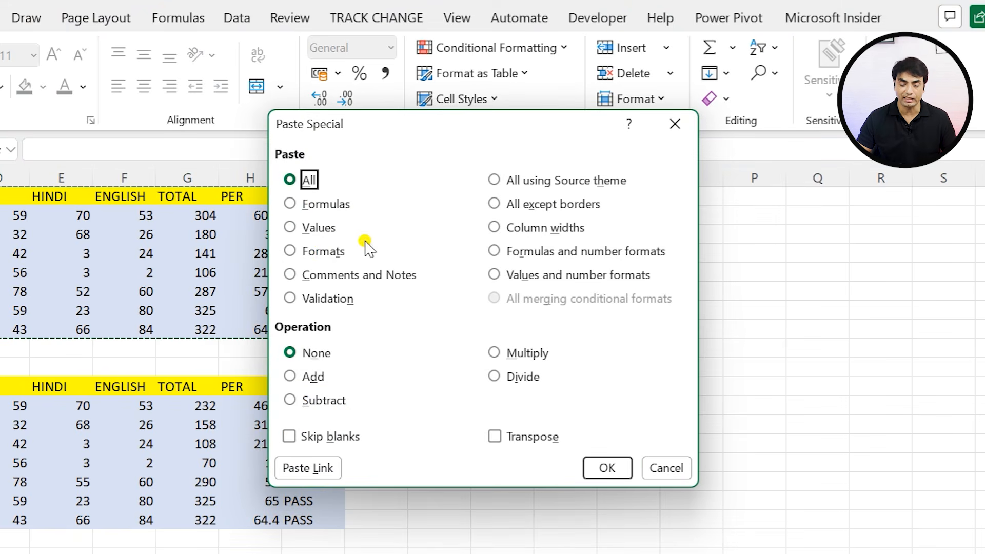
click(320, 253)
key(Return)
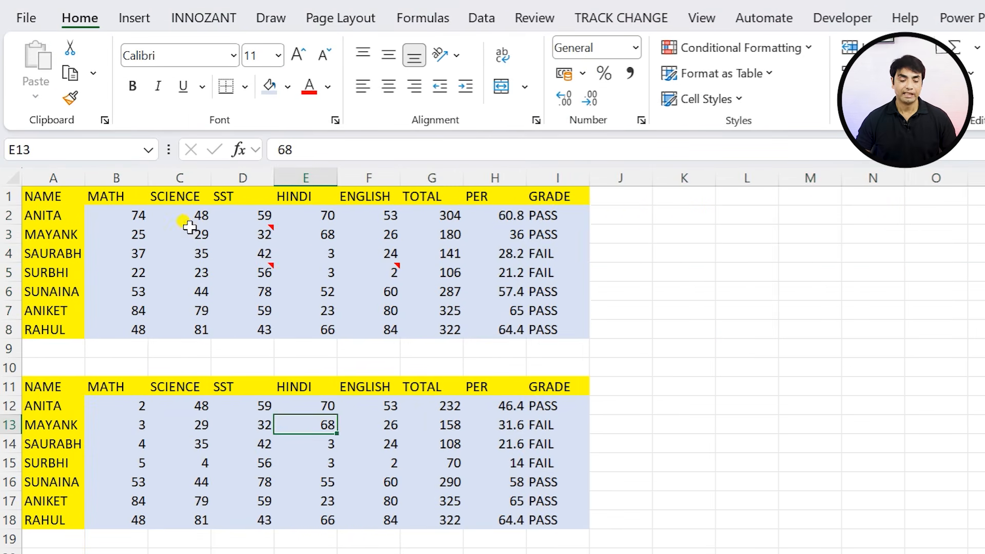
Step: Copy C1:G7 and paste only its comments and notes starting at L3
click(157, 199)
drag(156, 199, 440, 315)
key(ctrl+c)
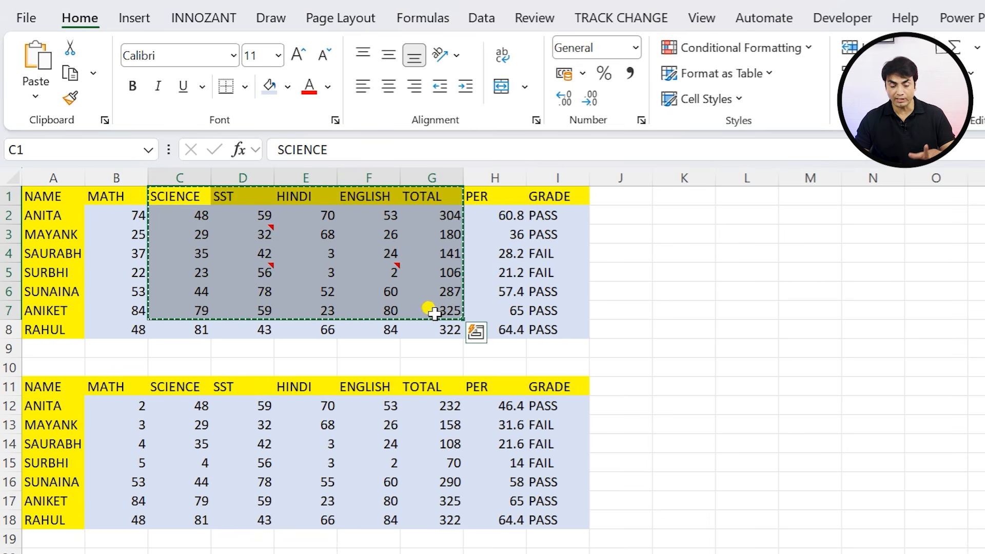
click(728, 231)
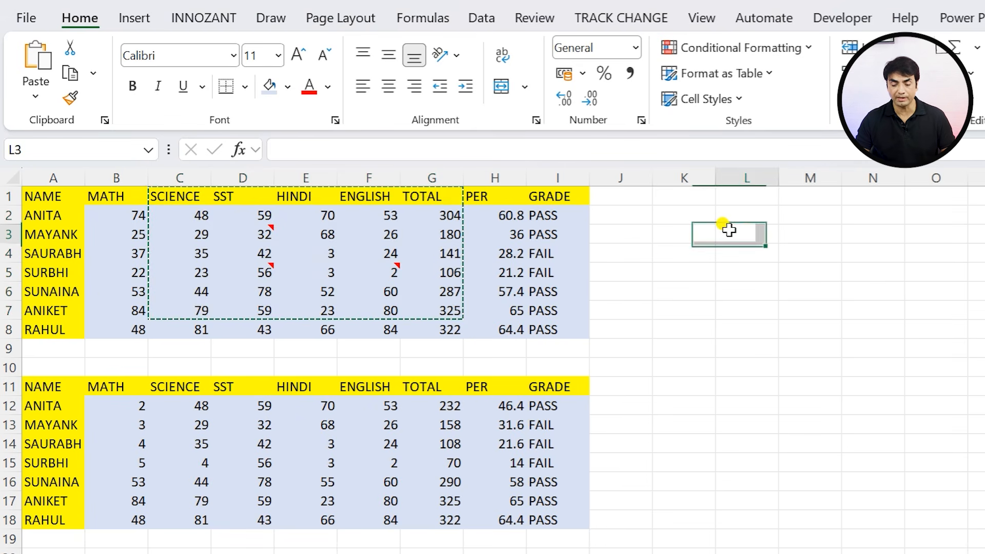
key(ctrl+alt+v)
click(547, 273)
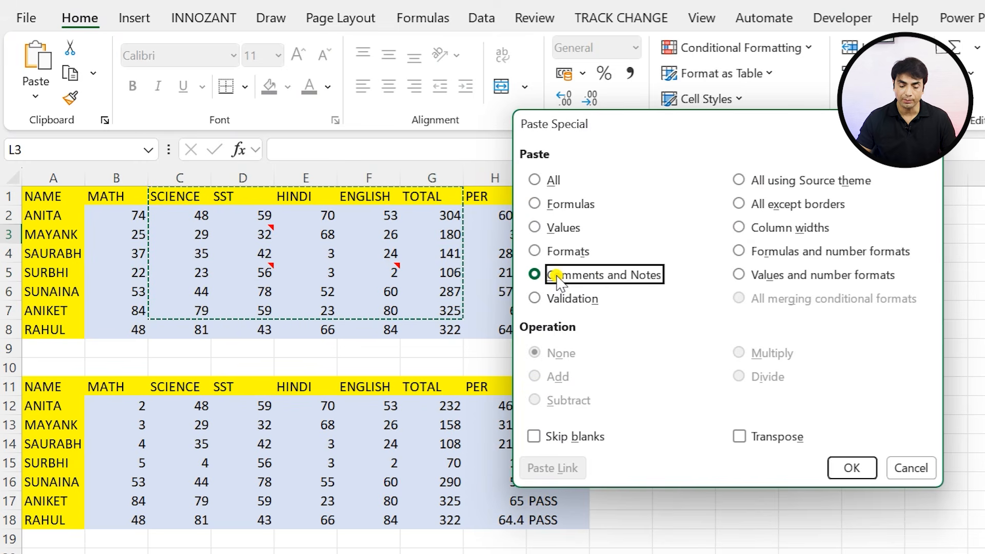
key(Return)
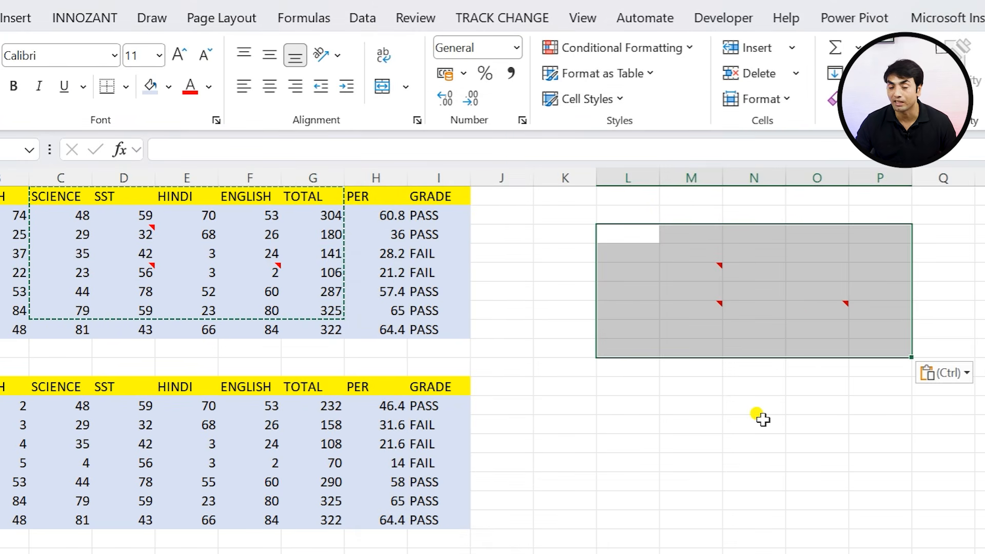
key(Escape)
Step: Add a list data validation to the HINDI header cell E1 with A2:A8 as source, and check its dropdown
click(294, 195)
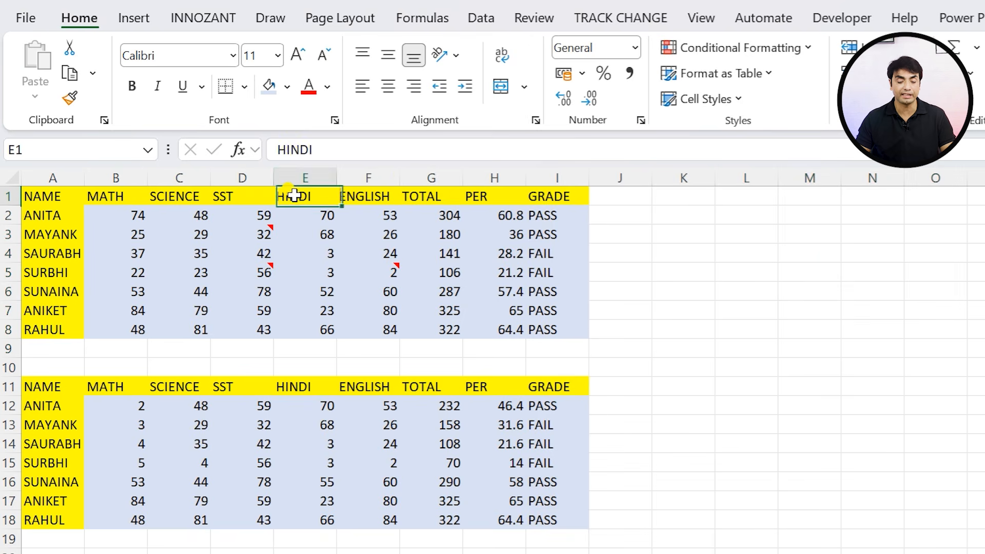
key(alt+d)
key(l)
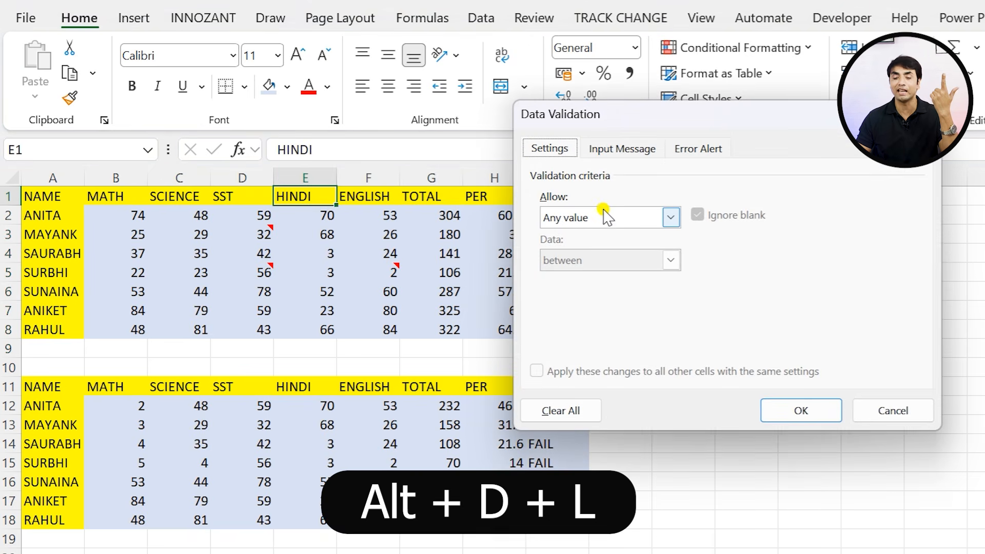
click(598, 216)
click(582, 274)
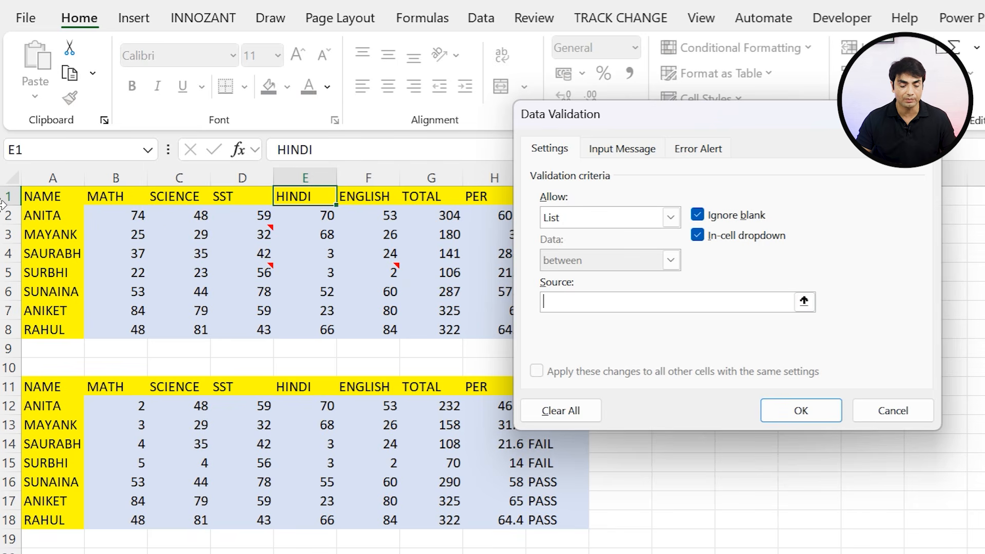
drag(41, 216, 56, 331)
key(Return)
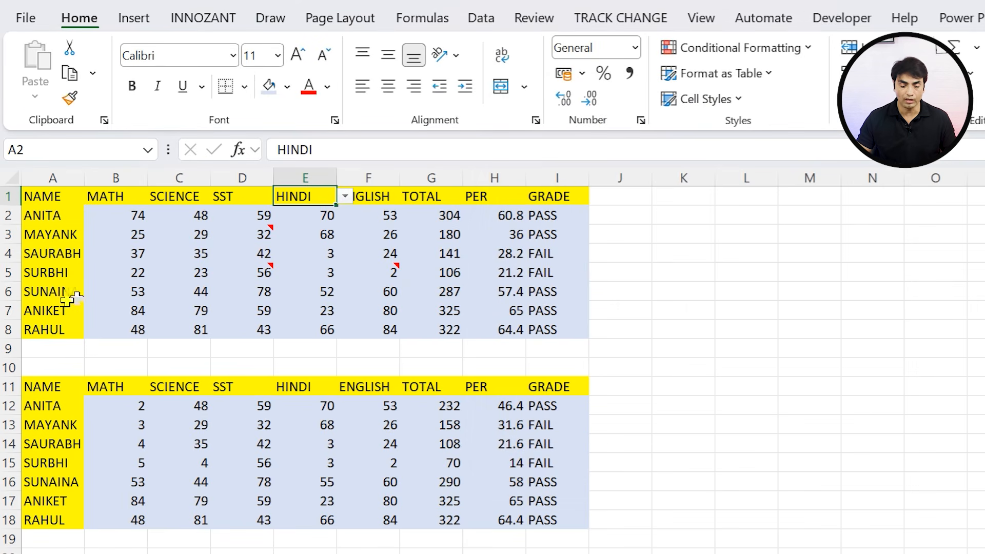
click(346, 196)
click(366, 232)
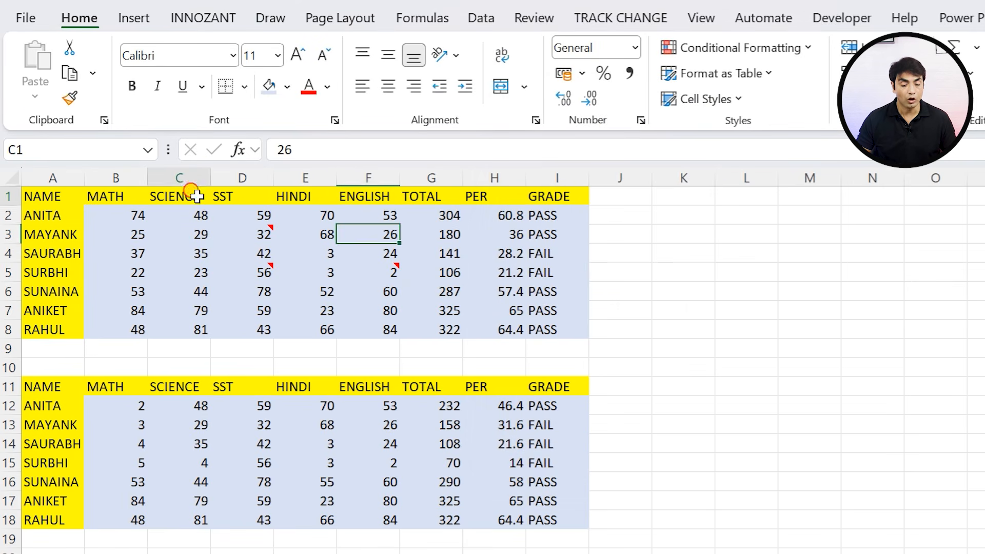
Step: Copy C1:G6, paste only its validation starting at L2, and check the dropdown in N2
drag(193, 195, 428, 288)
key(ctrl+c)
click(754, 208)
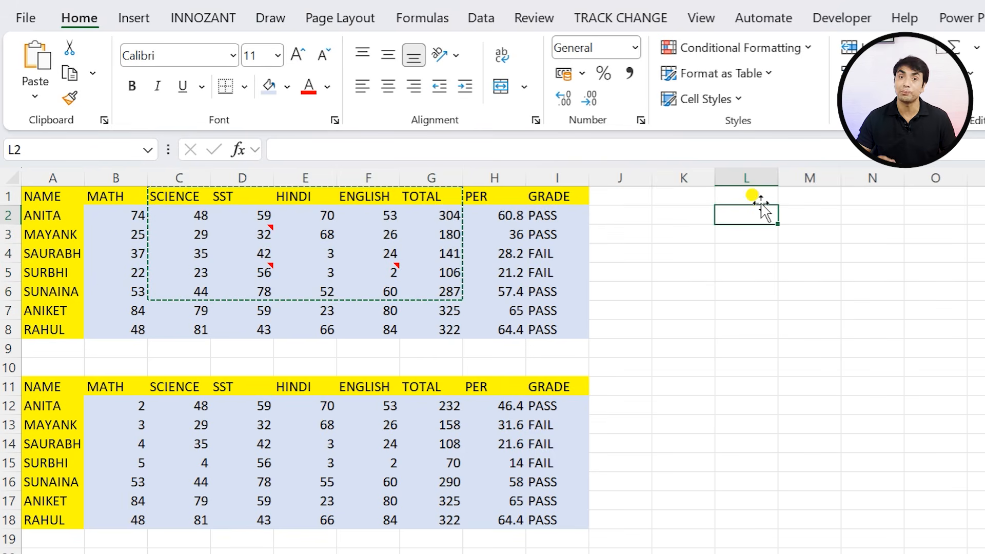
key(ctrl+alt+v)
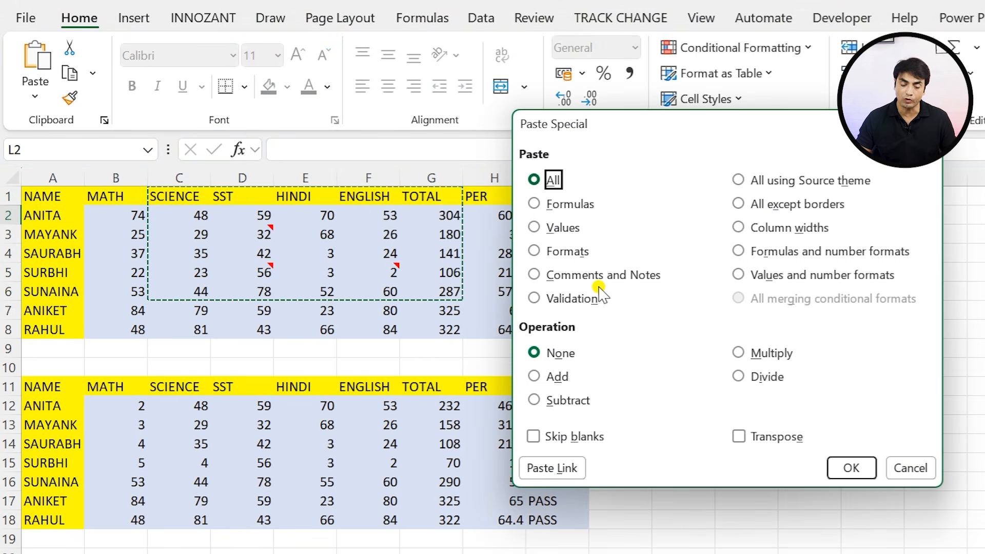
click(536, 298)
key(Return)
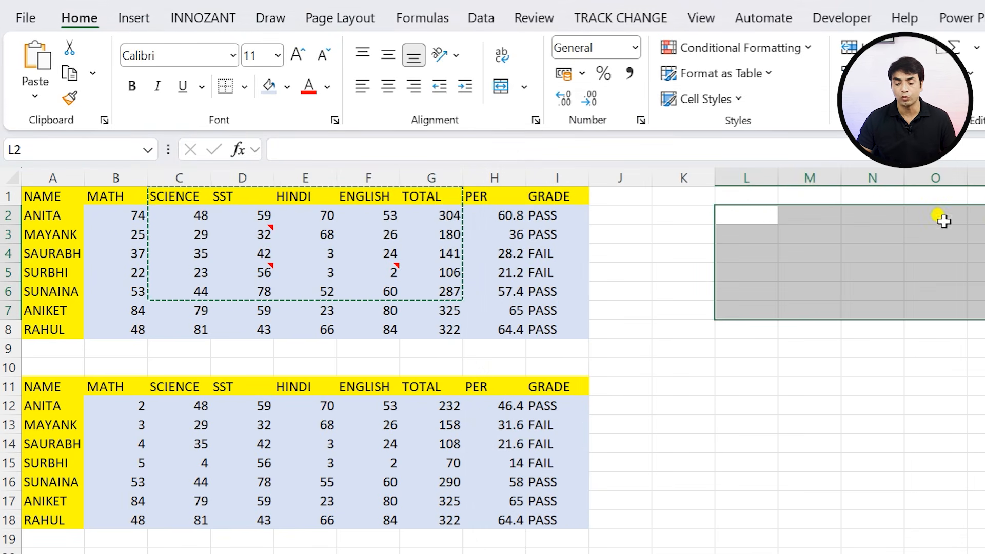
click(854, 216)
click(912, 215)
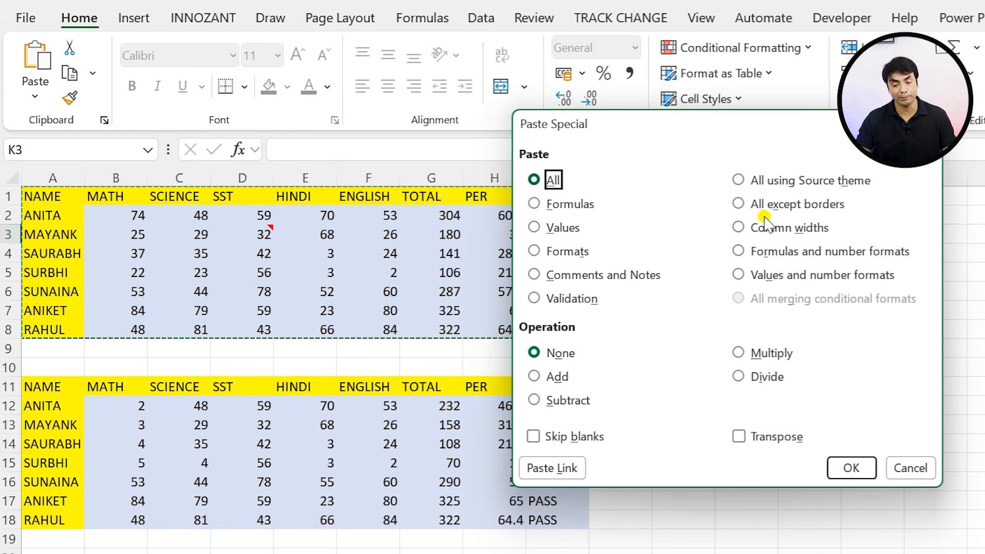
Step: Paste the copied table A1:I8 at K3 with the All except borders option
click(910, 468)
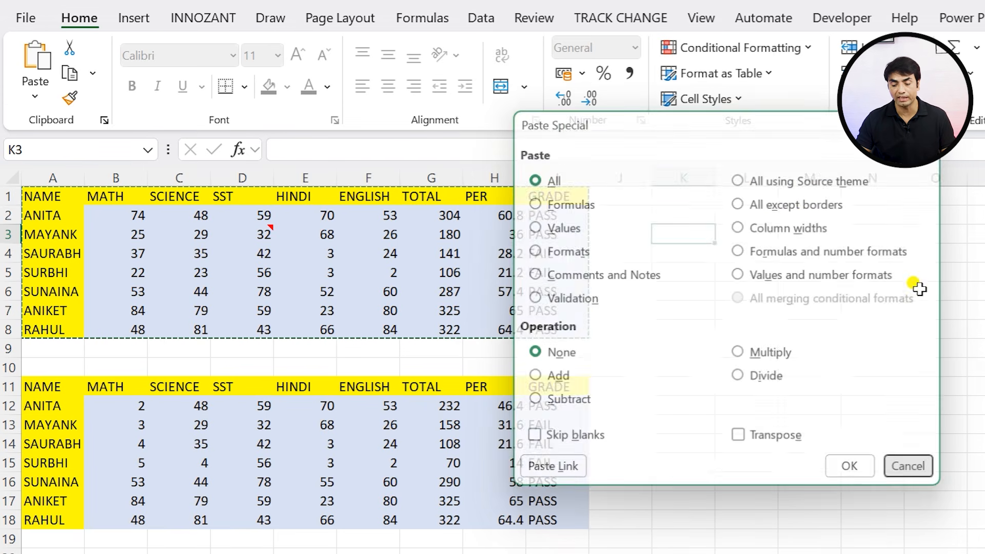
key(ctrl+alt+v)
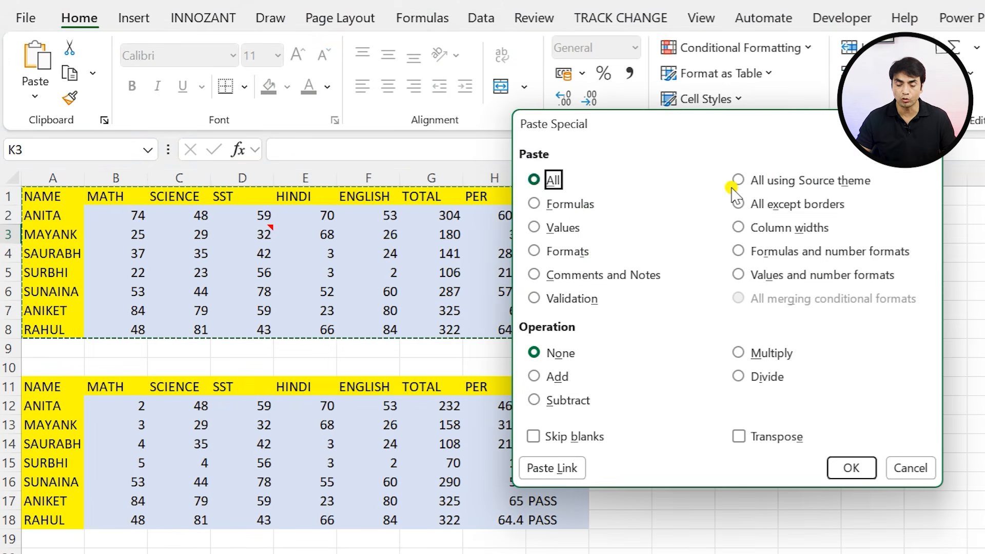
click(738, 204)
key(Return)
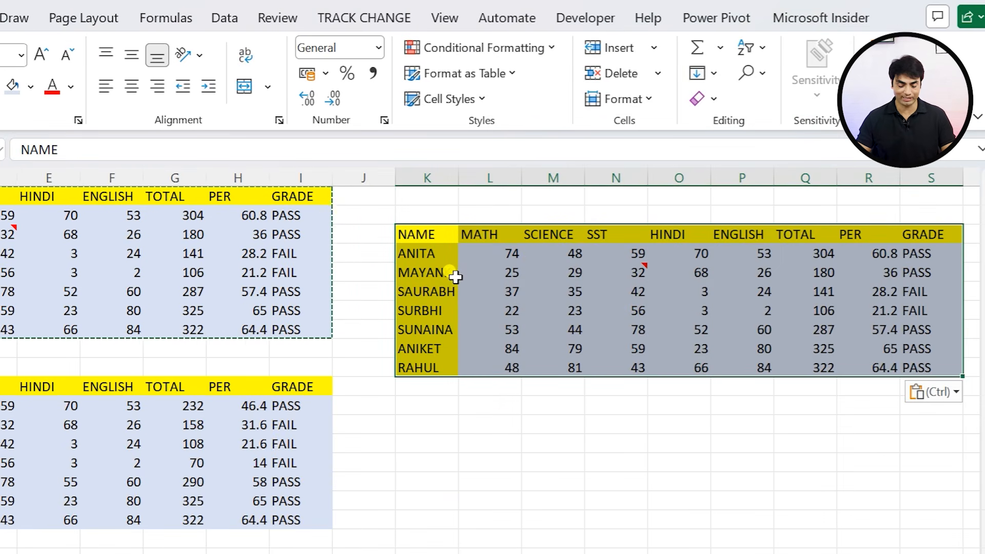
key(ctrl+alt+v)
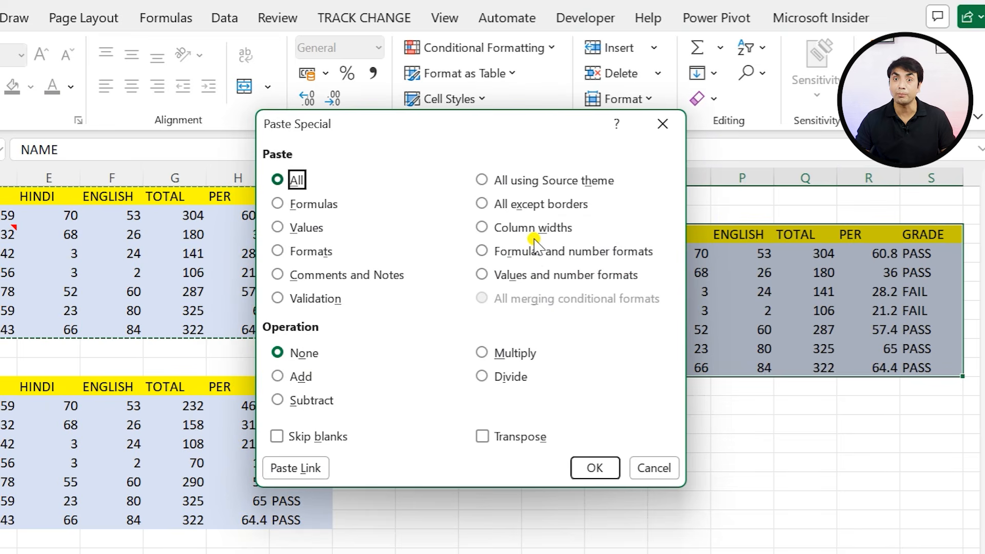
key(Escape)
key(Escape)
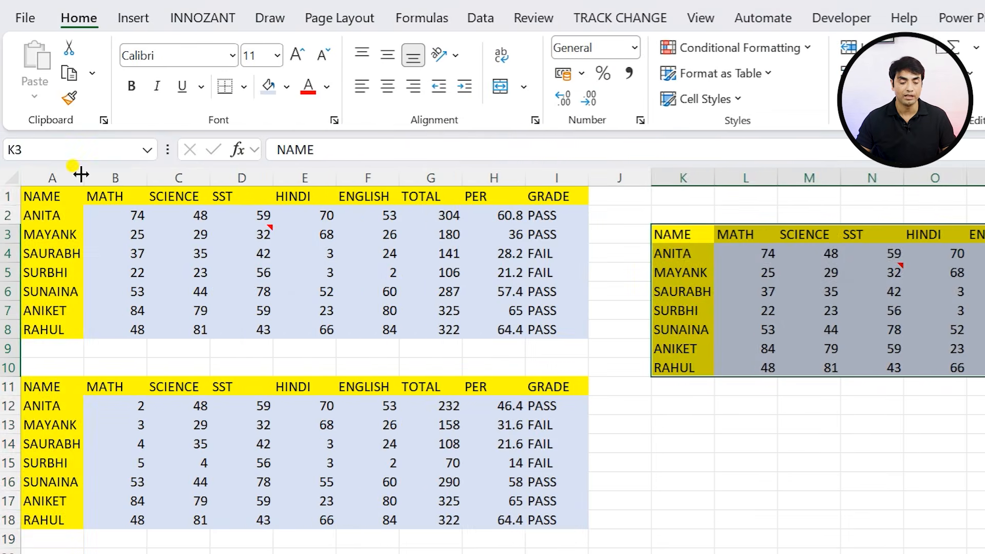
Step: Set the width of columns A to I to 12
drag(60, 177, 564, 210)
right_click(544, 179)
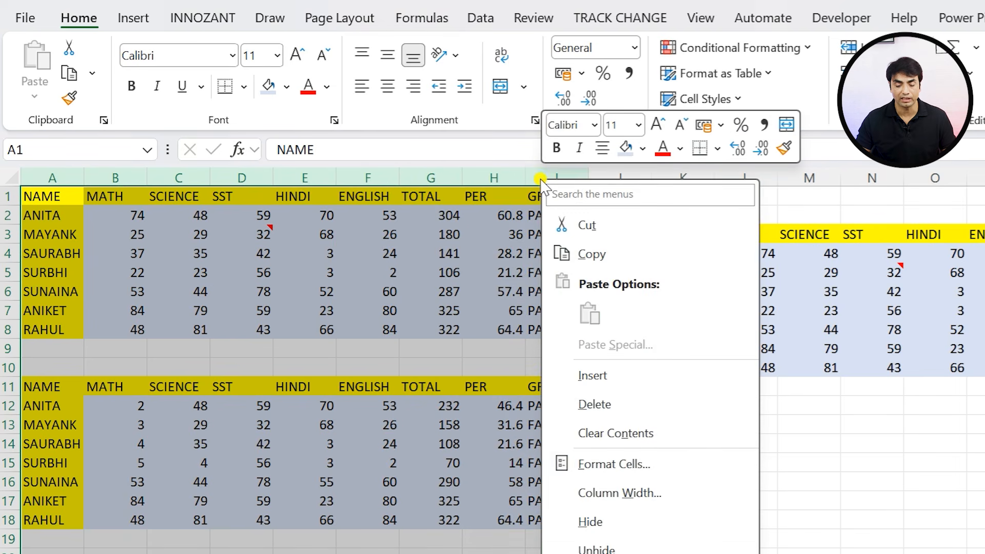
click(609, 493)
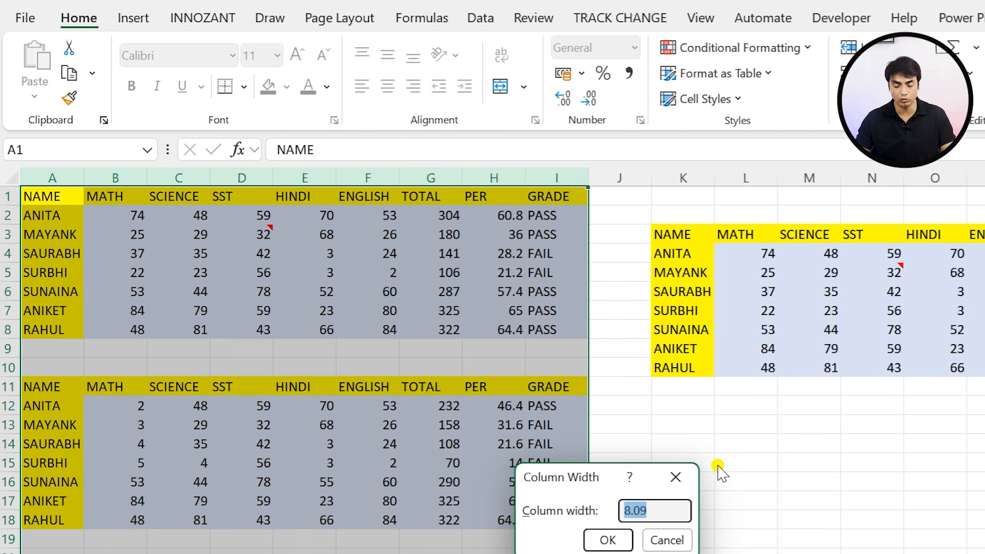
text(12)
key(Return)
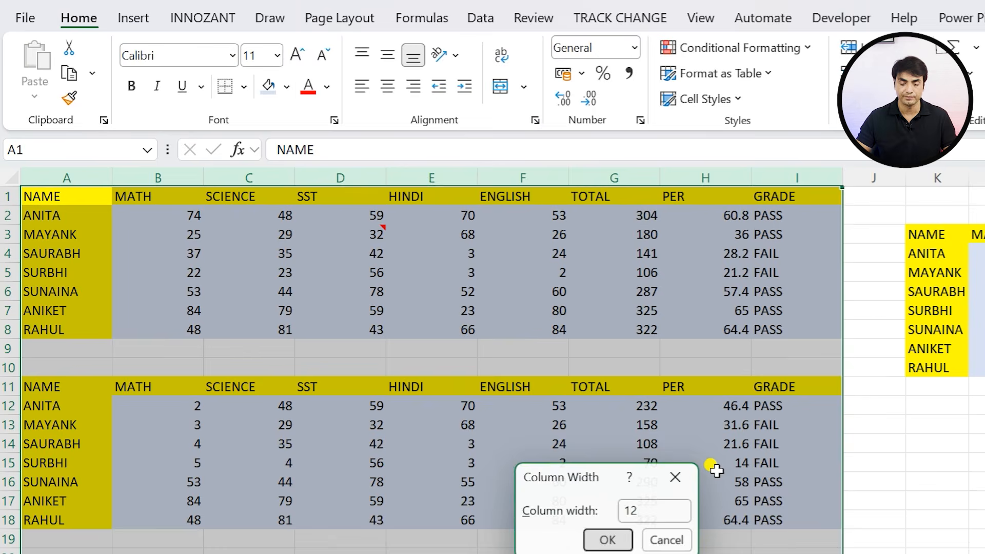
Step: Copy the table A1:I8 and paste it normally into cell A1 of Sheet2
drag(81, 195, 764, 331)
key(ctrl+c)
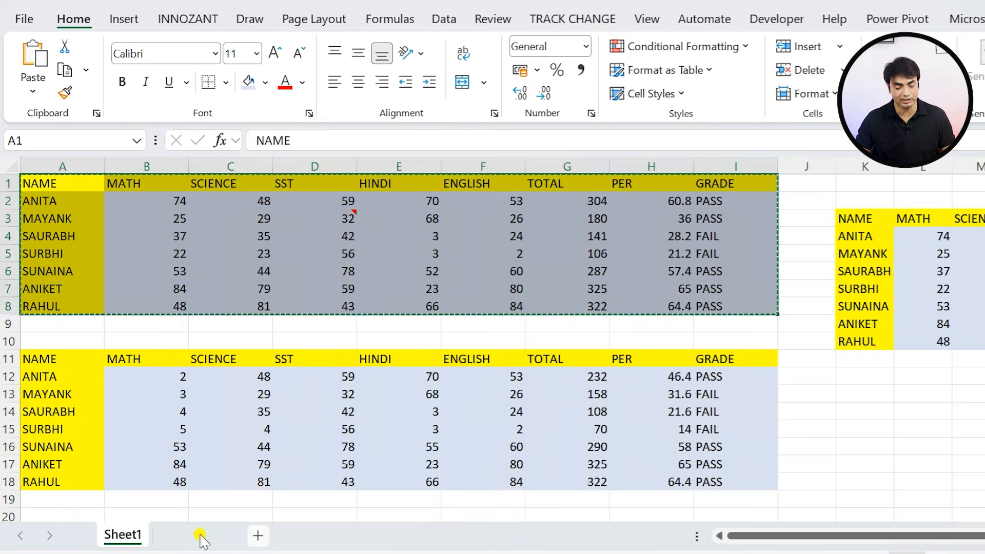
click(200, 536)
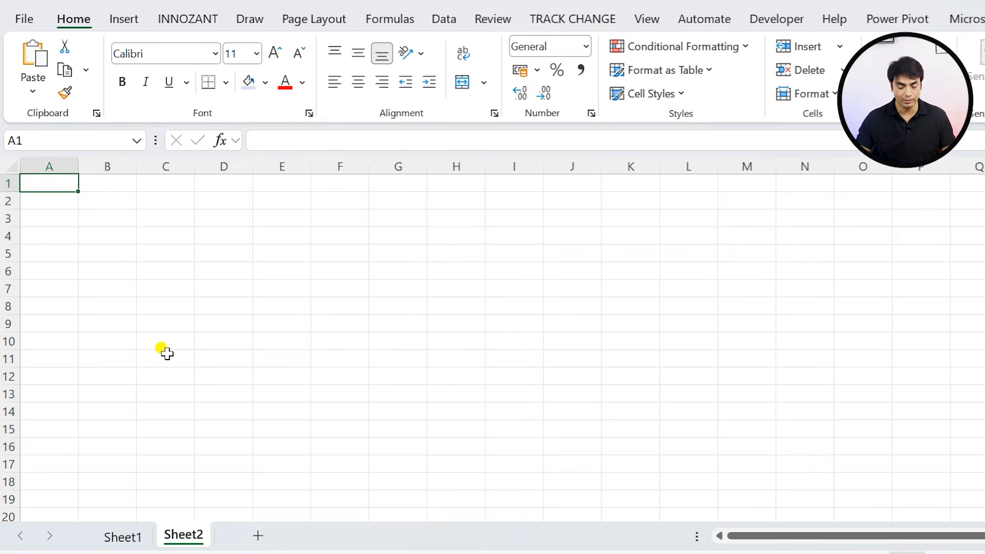
key(ctrl+v)
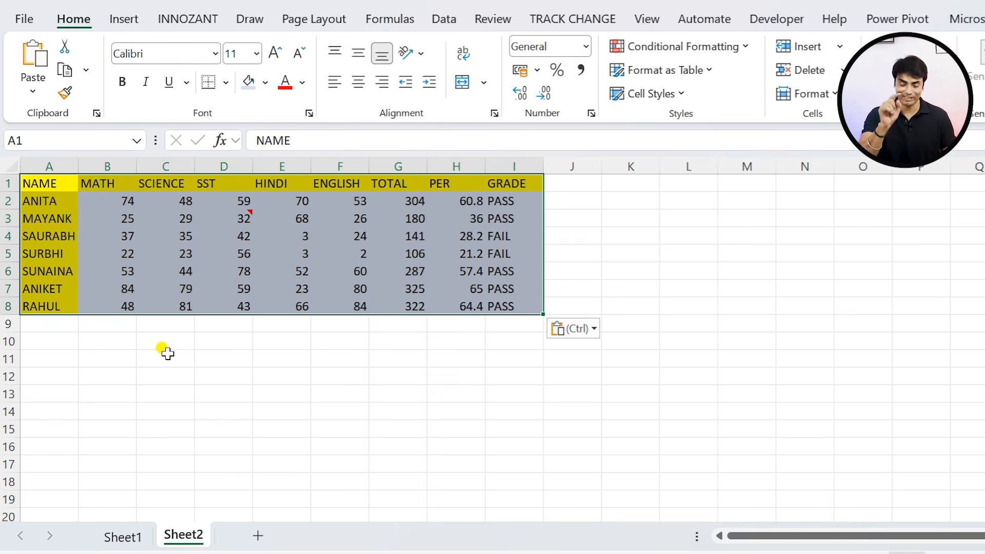
Step: Apply the source table's column widths to the pasted table in Sheet2 with Paste Special
key(ctrl+alt+v)
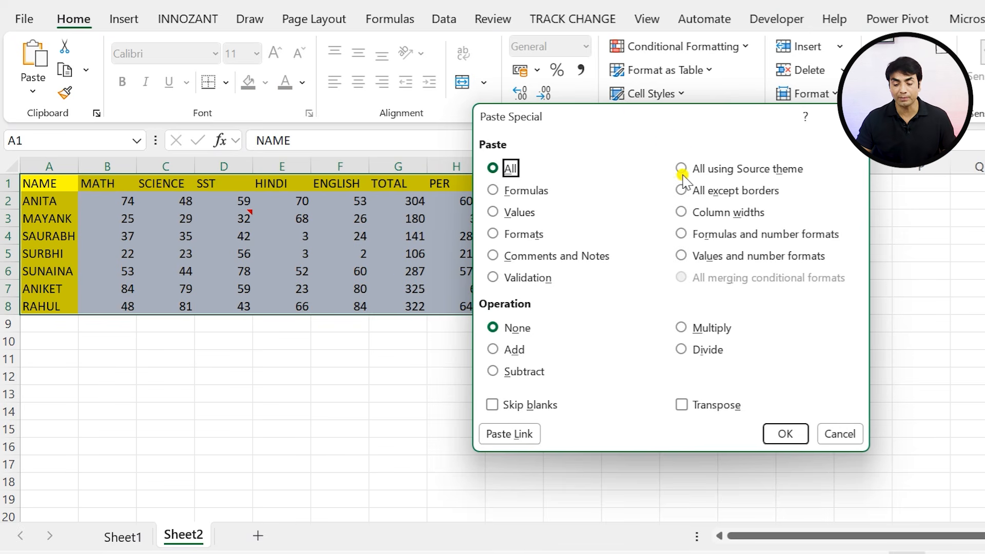
click(699, 214)
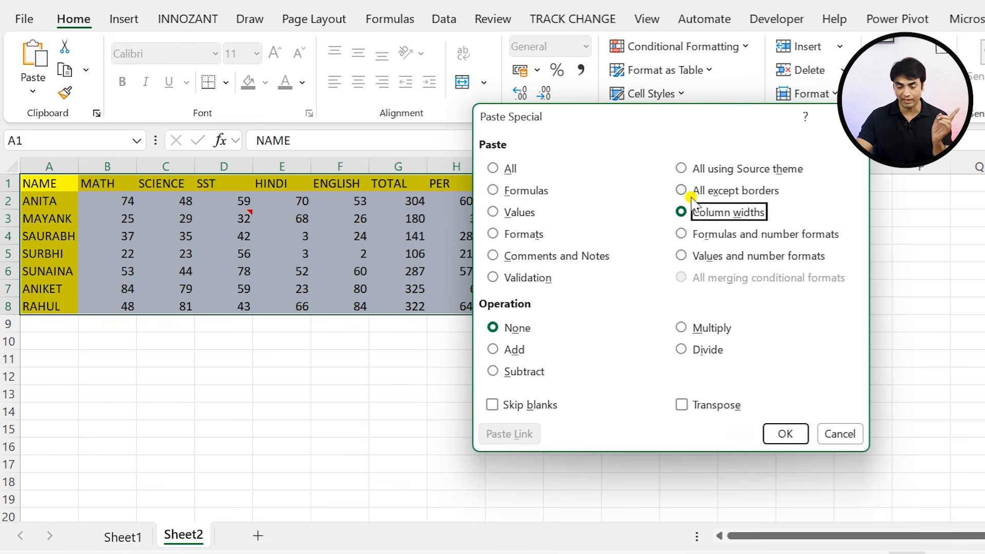
key(Return)
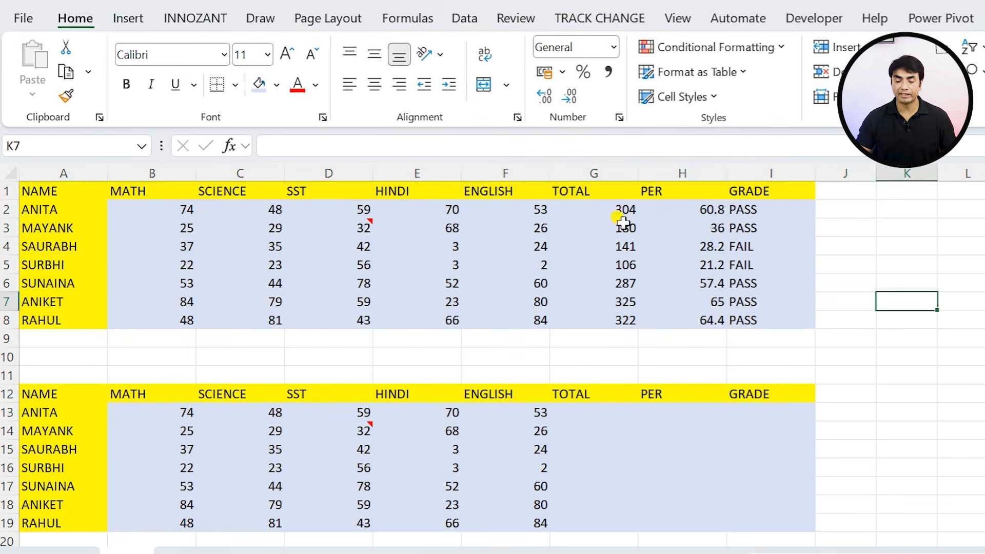
drag(616, 209, 752, 319)
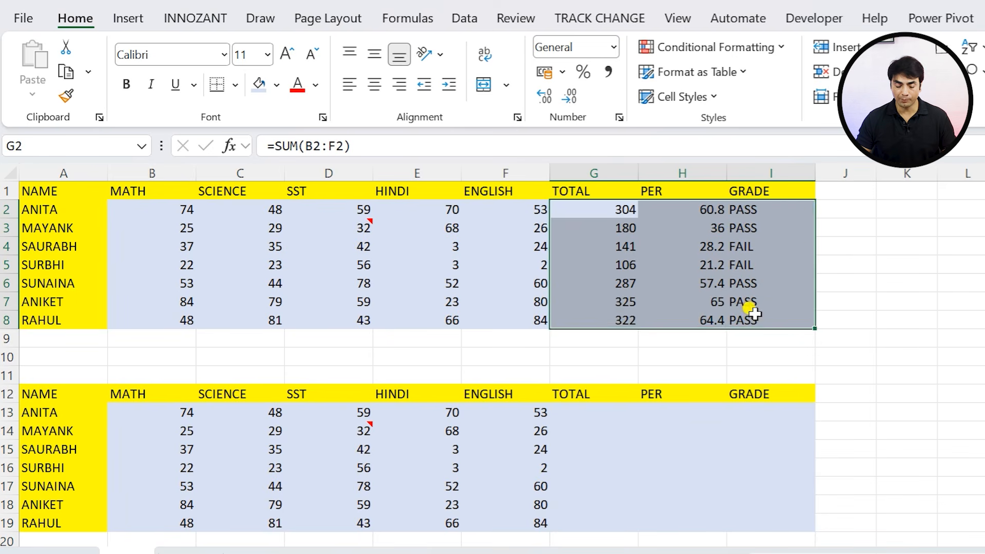
key(ctrl+c)
click(564, 415)
key(ctrl+alt+v)
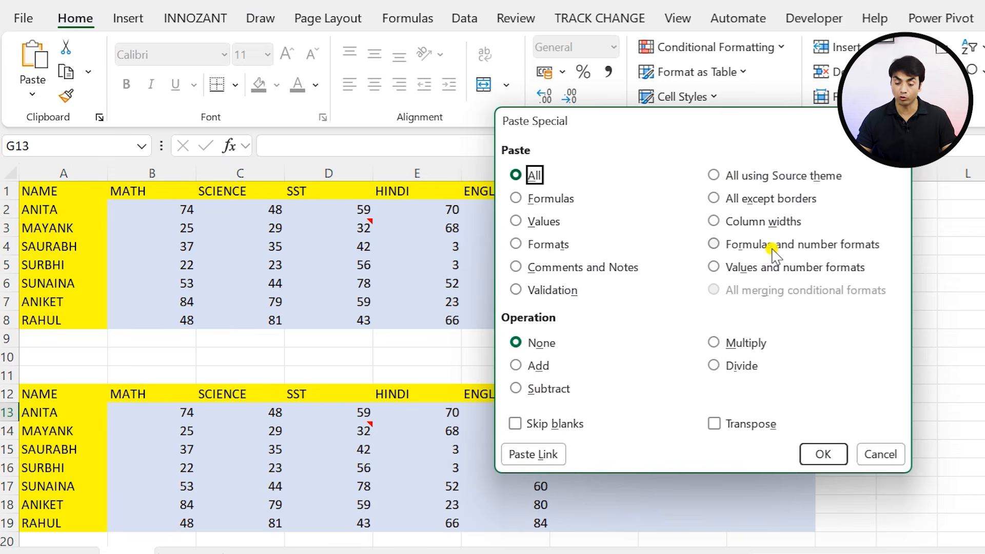
key(Escape)
key(Escape)
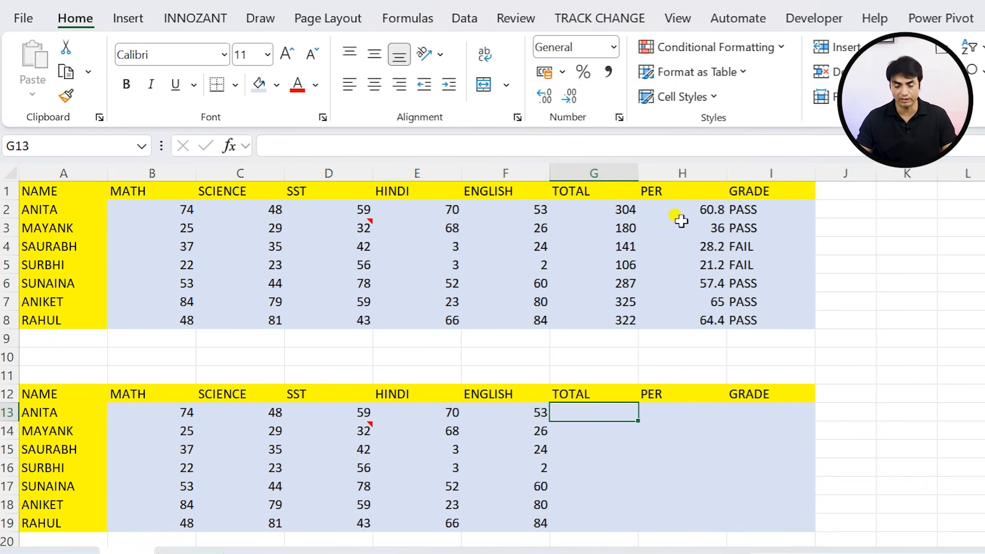
Step: Apply the ₹ English (India) accounting format to the totals G2:G8, and copy them with G13 as the destination
click(516, 208)
drag(619, 207, 606, 318)
click(563, 72)
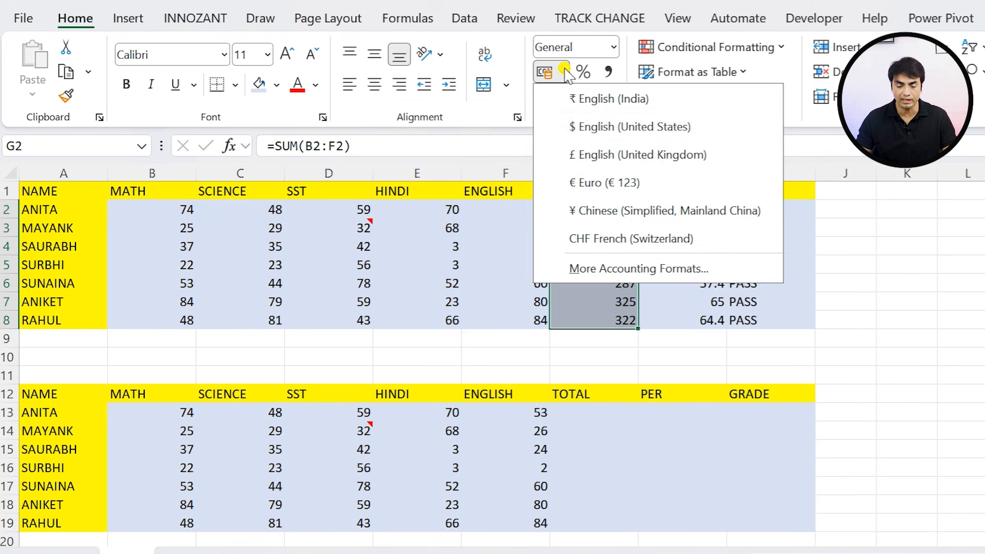
click(570, 99)
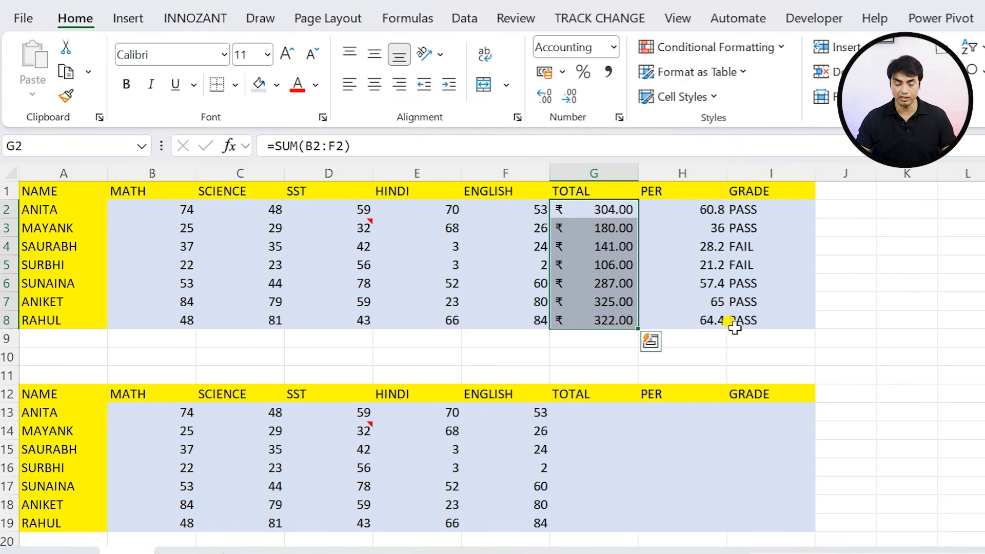
key(ctrl+c)
click(594, 416)
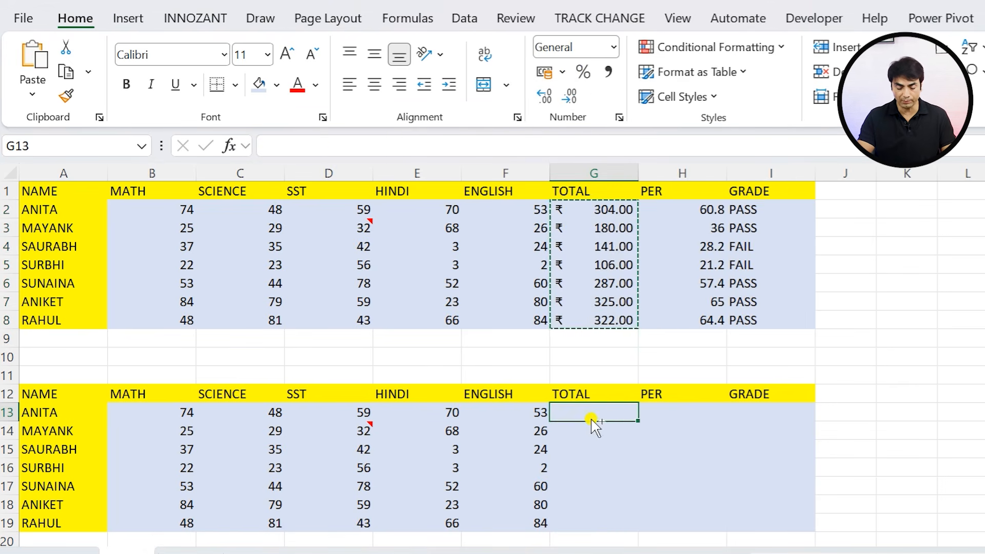
Step: Try pasting the copied totals as formulas and number formats at G13, inspect the formula, and undo the paste
key(ctrl+alt+v)
click(713, 244)
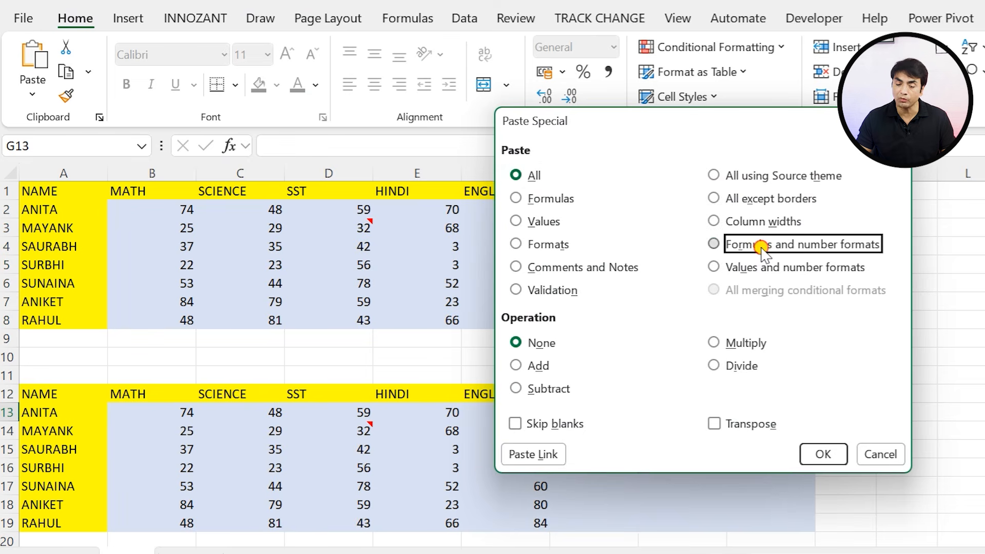
click(822, 454)
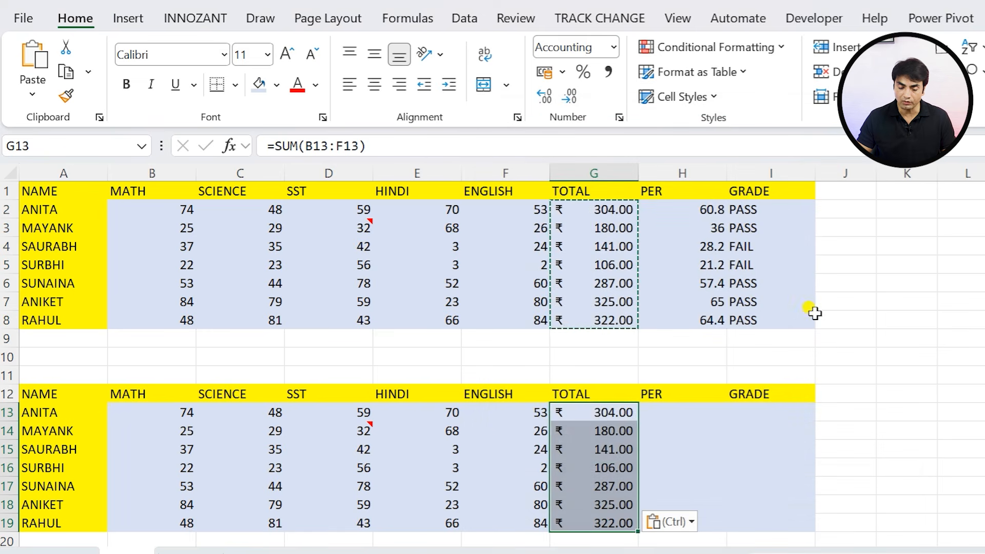
double_click(598, 412)
key(Escape)
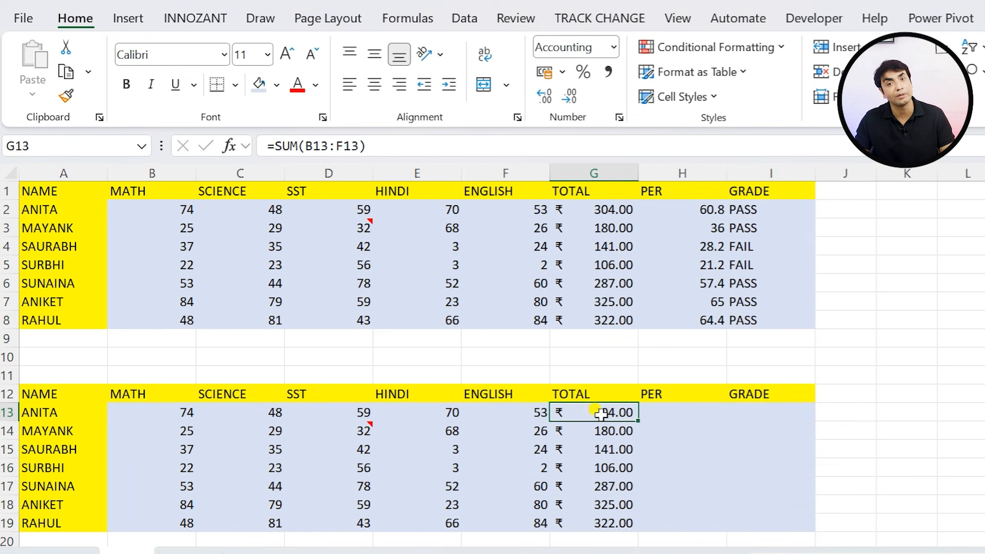
key(ctrl+z)
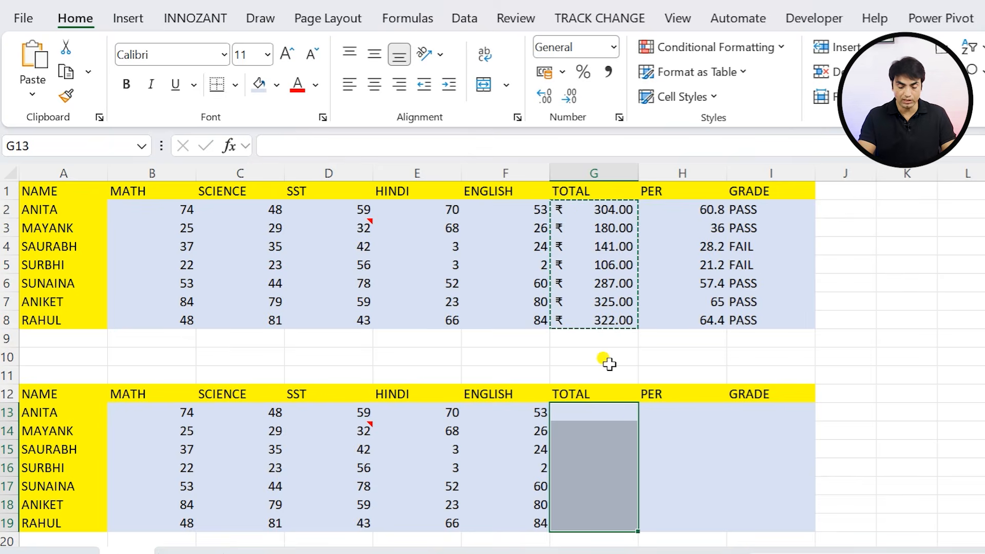
Step: Paste only the values and number formats of the copied totals into G13:G19
key(ctrl+alt+v)
click(771, 272)
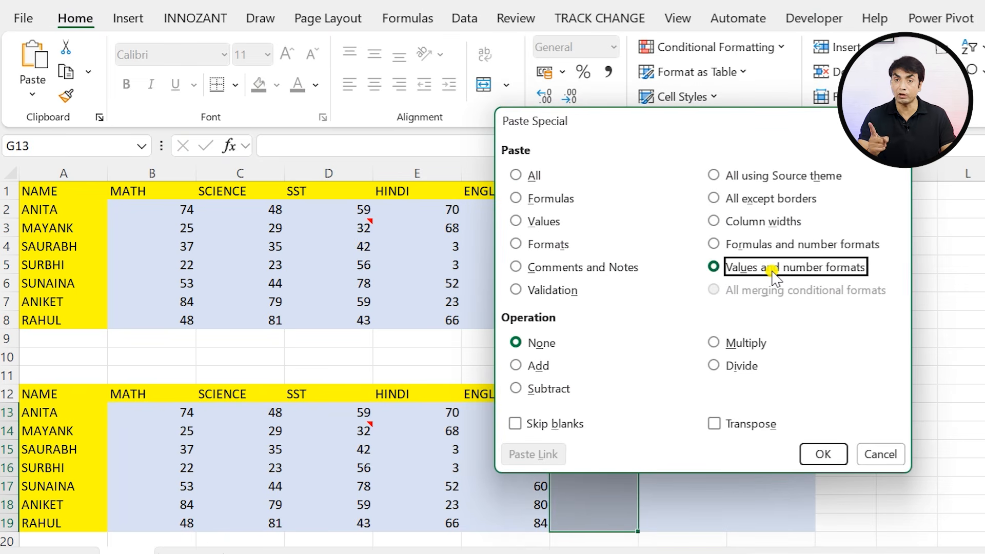
key(Return)
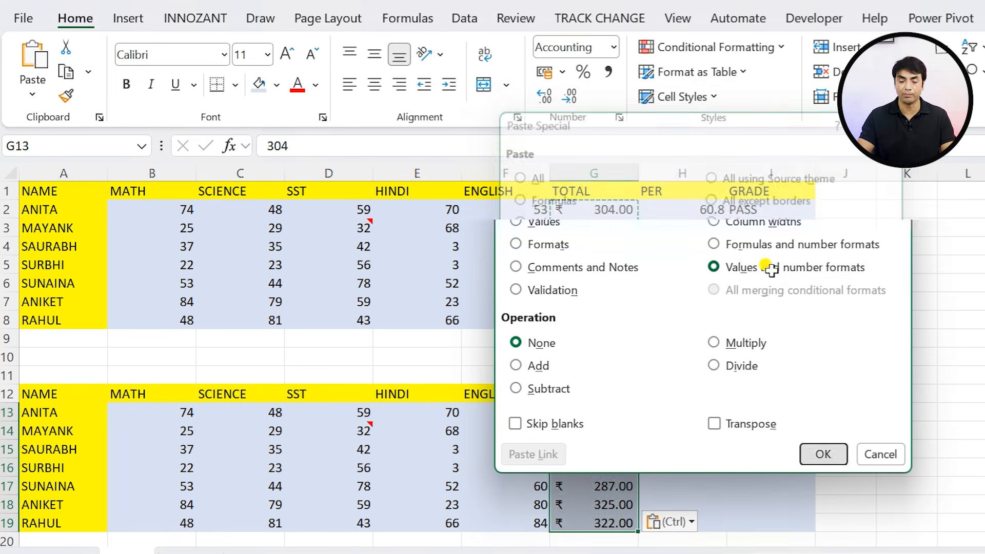
Step: Inspect the pasted contents of cells G13 and G14 in the lower table's TOTAL column
scroll(601, 358, down, 1)
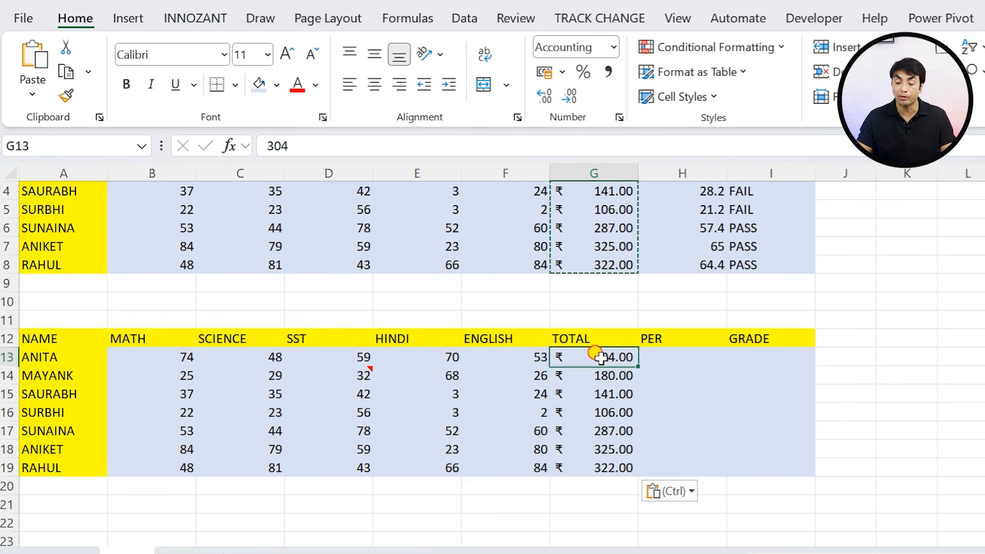
double_click(601, 358)
double_click(601, 375)
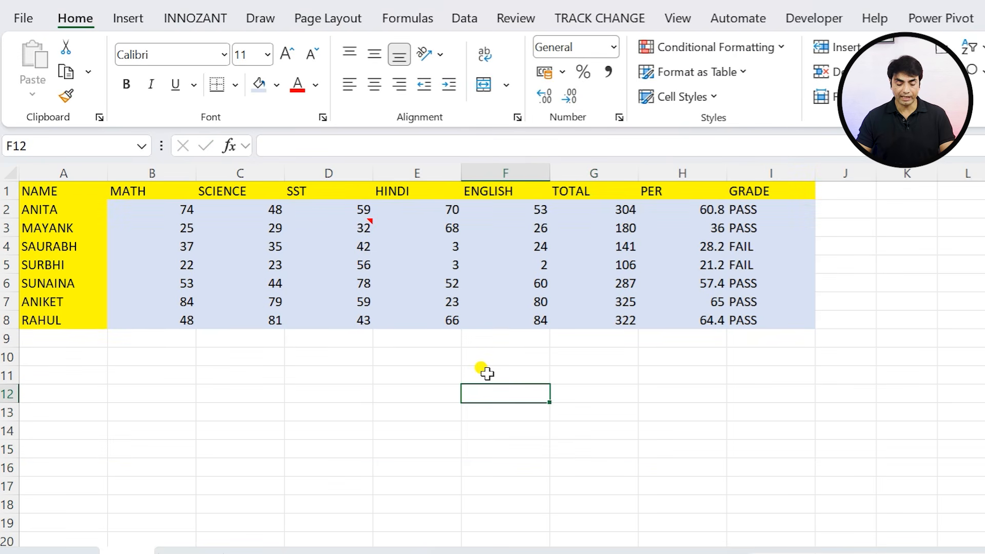
Step: Enter 2 in cell F12 and copy the formatting of C4 onto it with Format Painter
text(2)
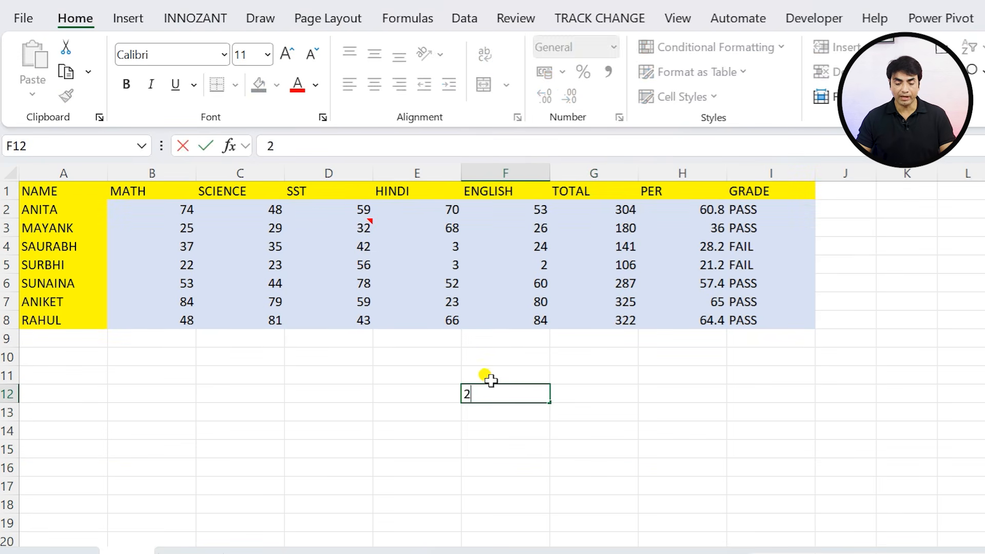
click(501, 425)
click(512, 393)
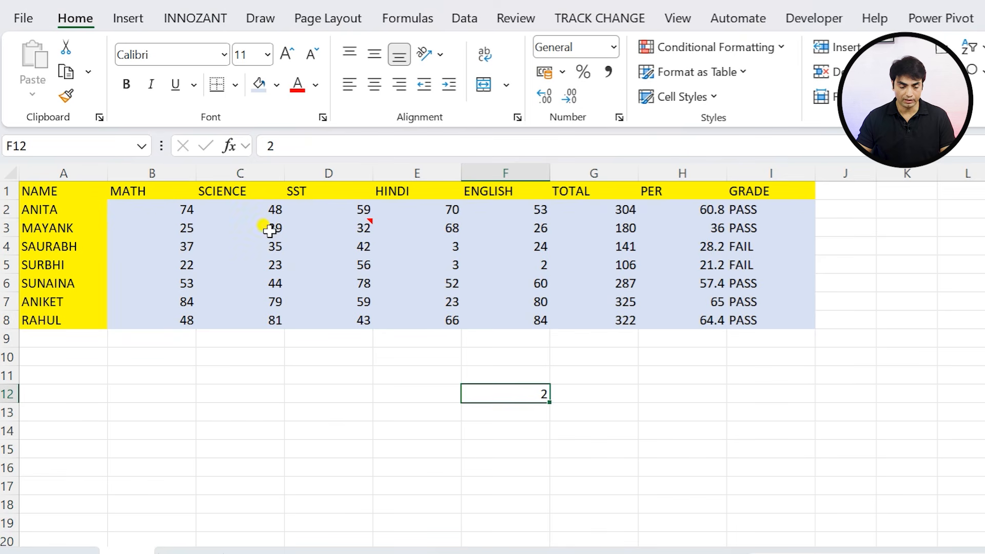
click(264, 247)
click(71, 96)
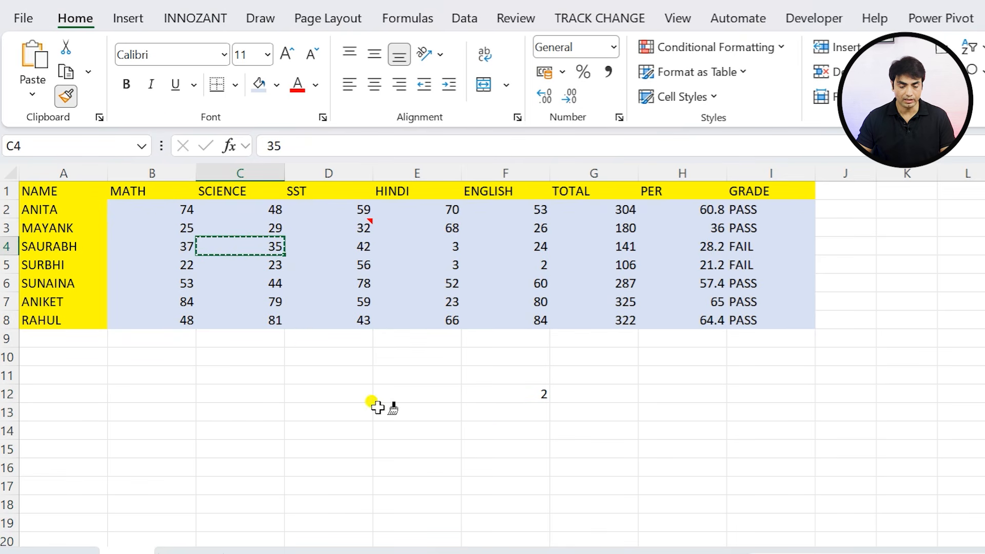
click(530, 393)
click(536, 450)
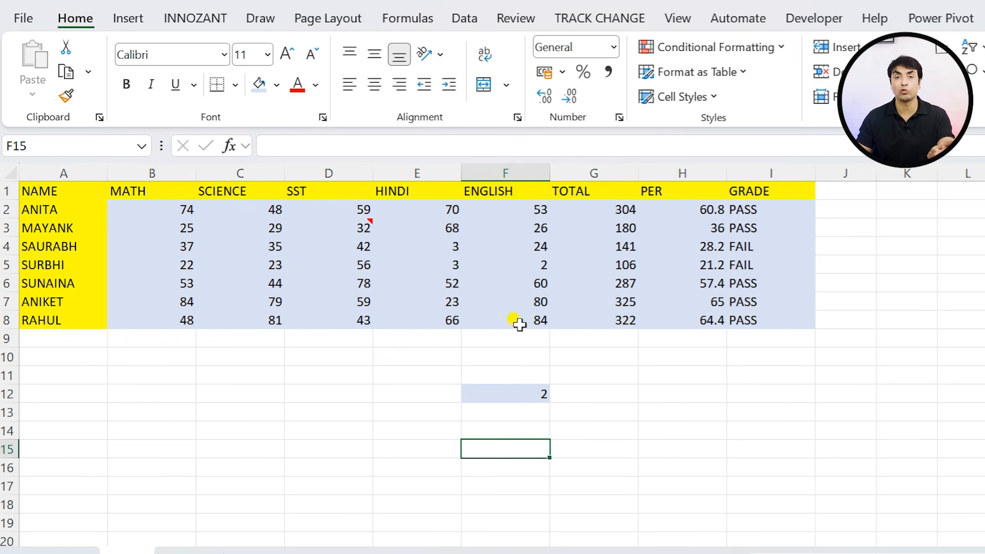
Step: Copy F12 and add its value to the ENGLISH marks in F2:F8 using the Paste Special Add operation
click(527, 395)
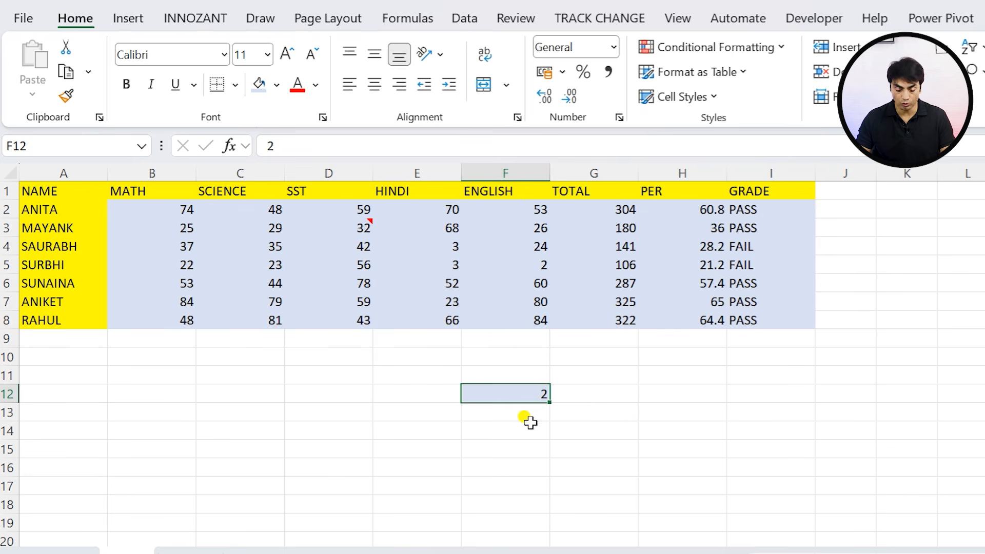
key(ctrl+c)
drag(529, 208, 530, 311)
key(ctrl+alt+v)
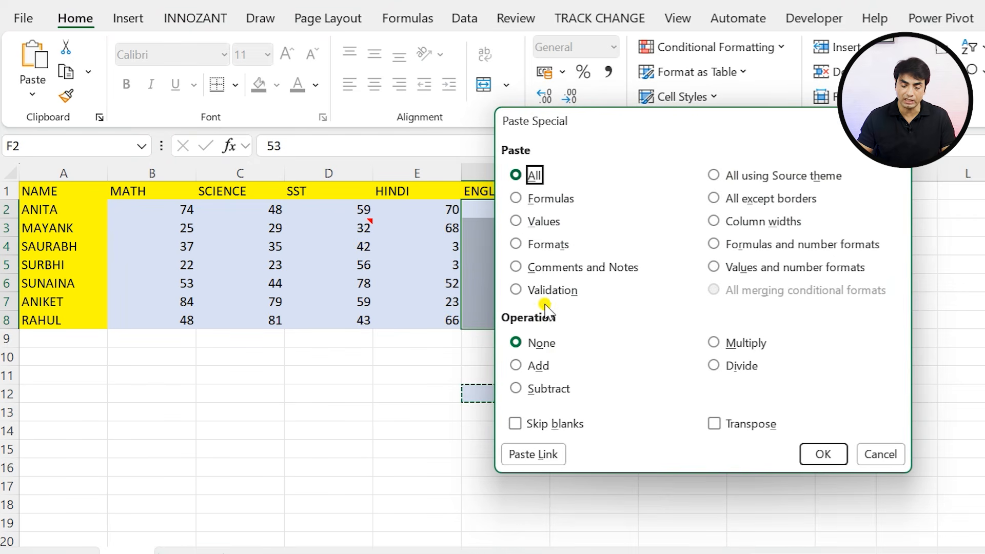
click(543, 365)
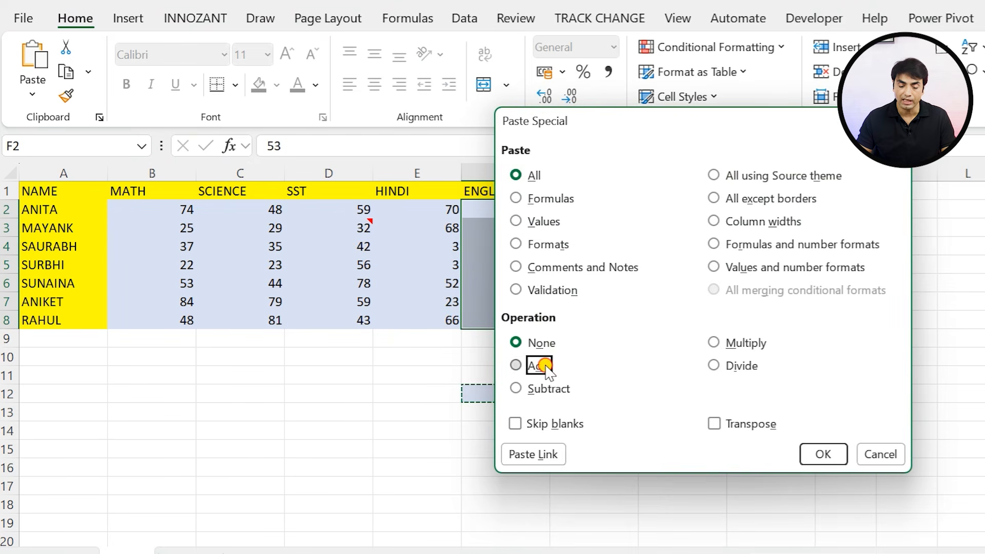
click(824, 454)
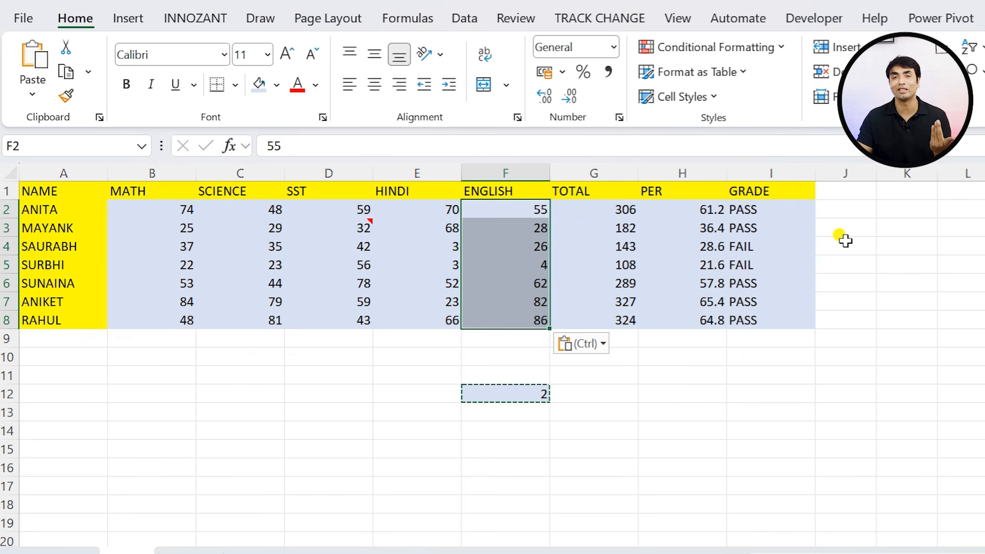
Step: Copy the marks table A1:I8 and paste it transposed at A11 with Paste Special
drag(47, 190, 744, 318)
key(ctrl+c)
click(82, 375)
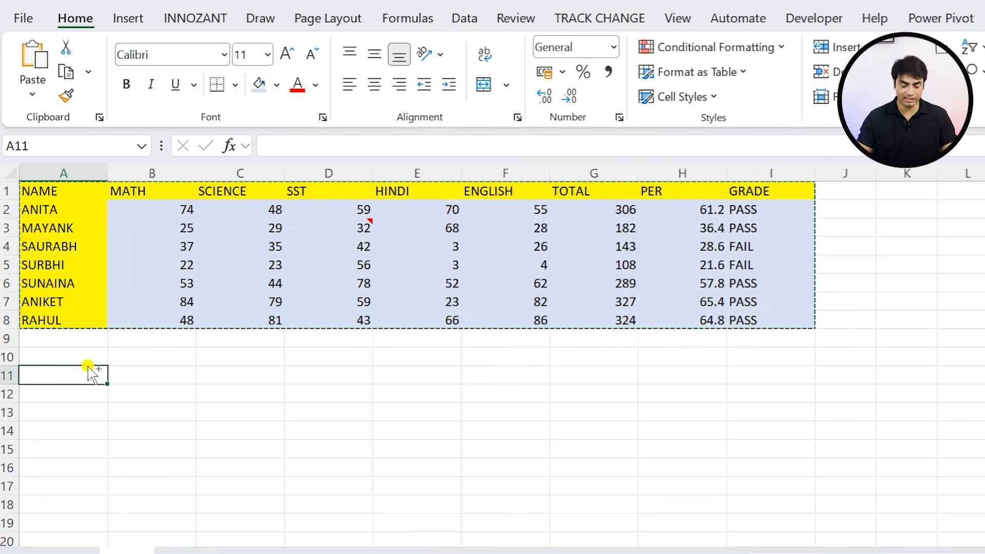
key(ctrl+alt+v)
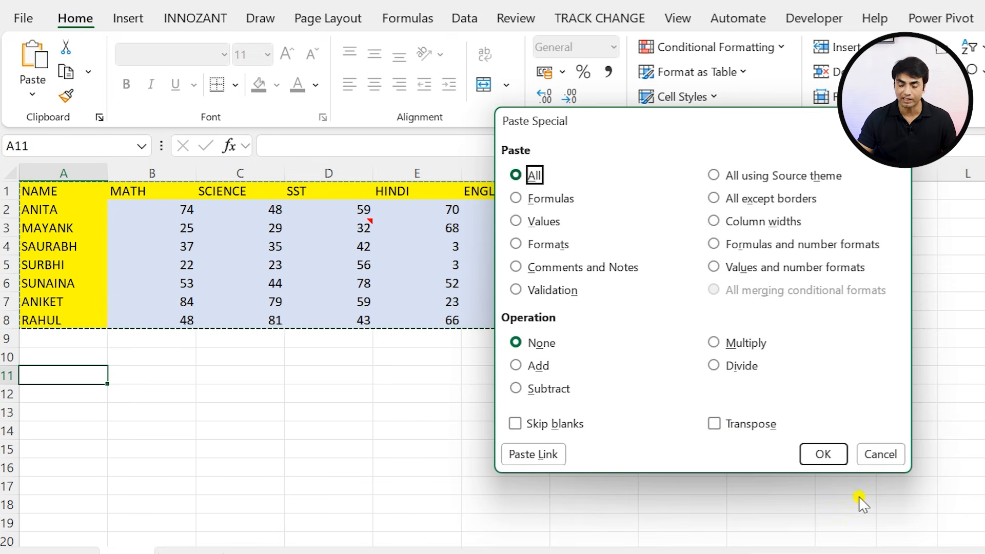
click(751, 424)
click(819, 454)
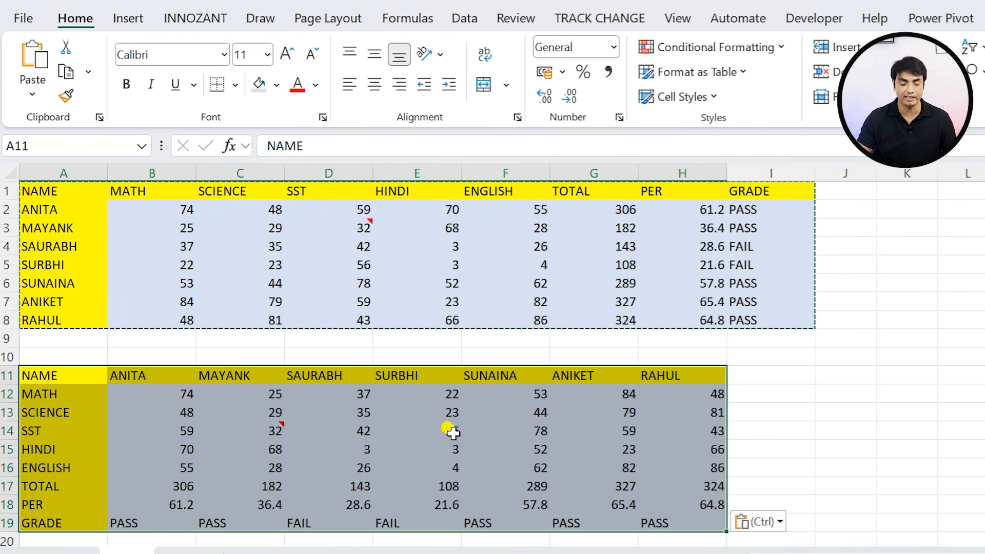
scroll(454, 433, down, 1)
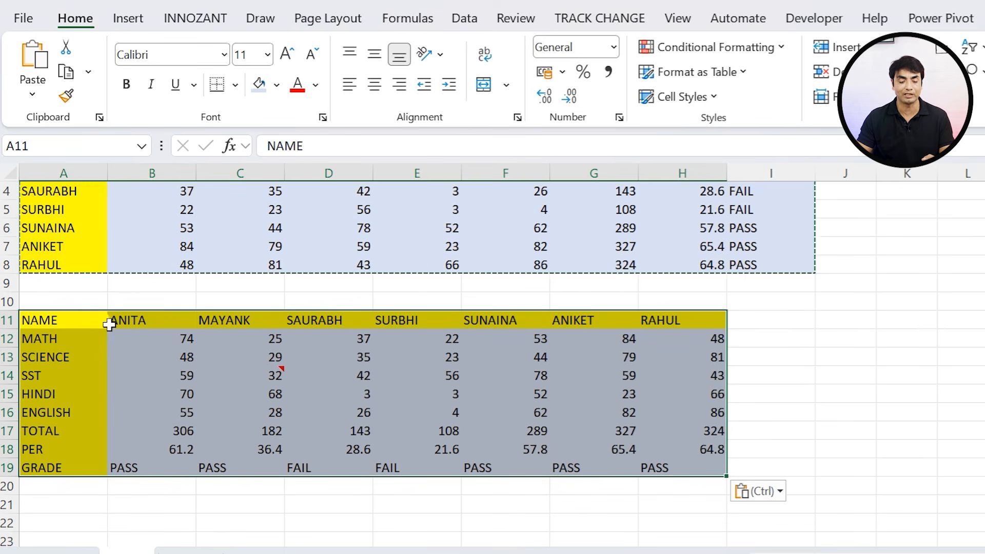
scroll(52, 446, up, 1)
scroll(138, 423, down, 1)
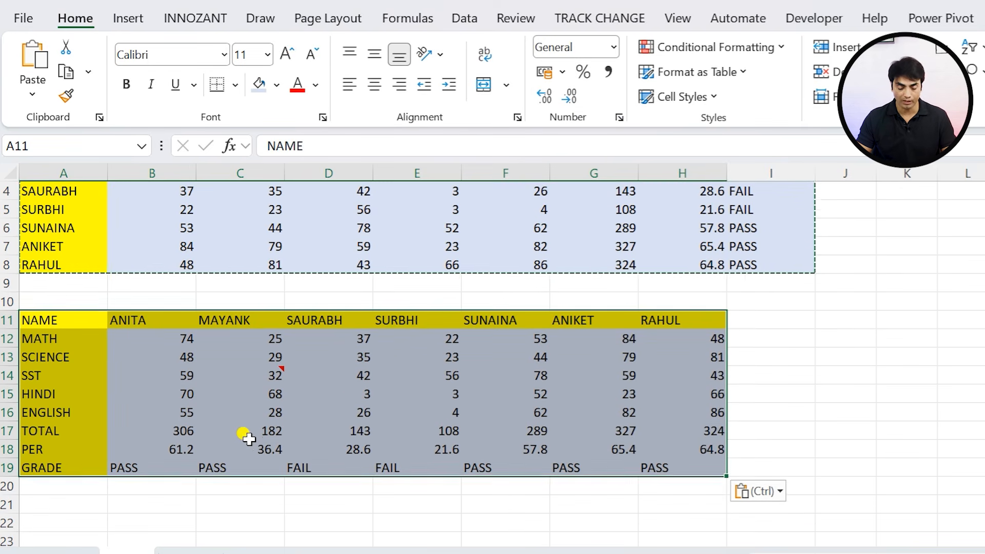
Step: Copy the transposed table A11:H19 and paste it at A21 with the Transpose paste option
key(ctrl+c)
scroll(259, 446, down, 2)
click(73, 394)
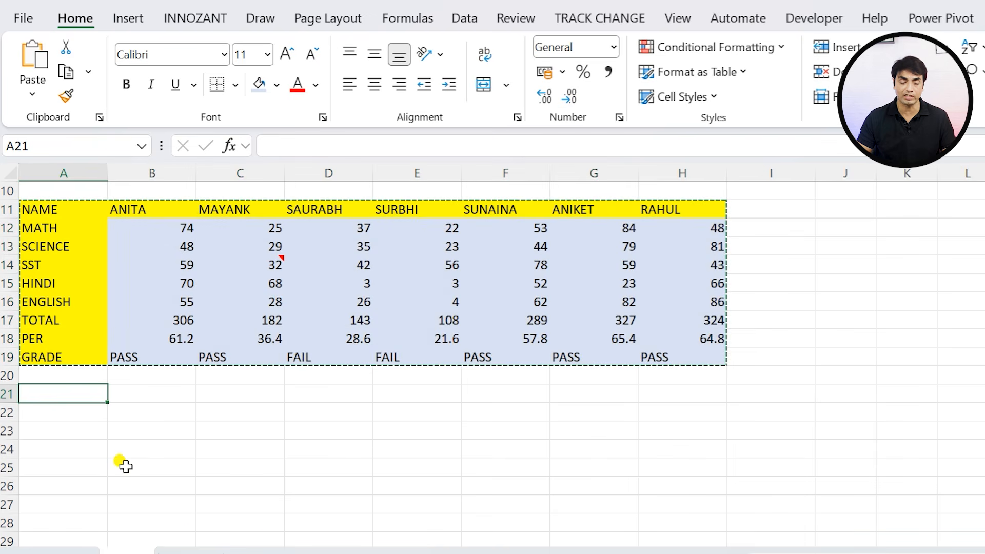
key(alt)
key(h)
key(v)
key(t)
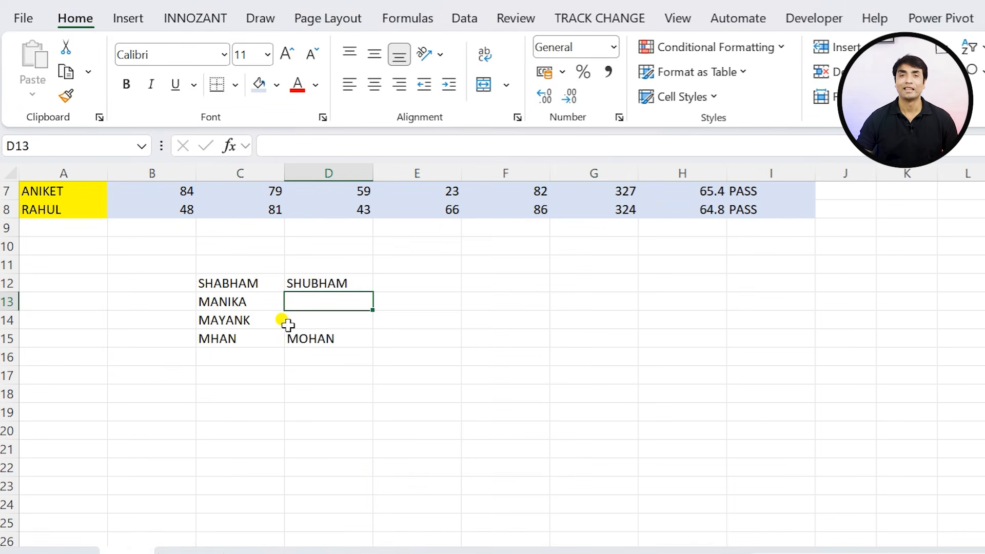
Step: Compare the names in C12:C15 with the corrections beside them, and copy the corrections in D12:D15
click(231, 283)
click(316, 288)
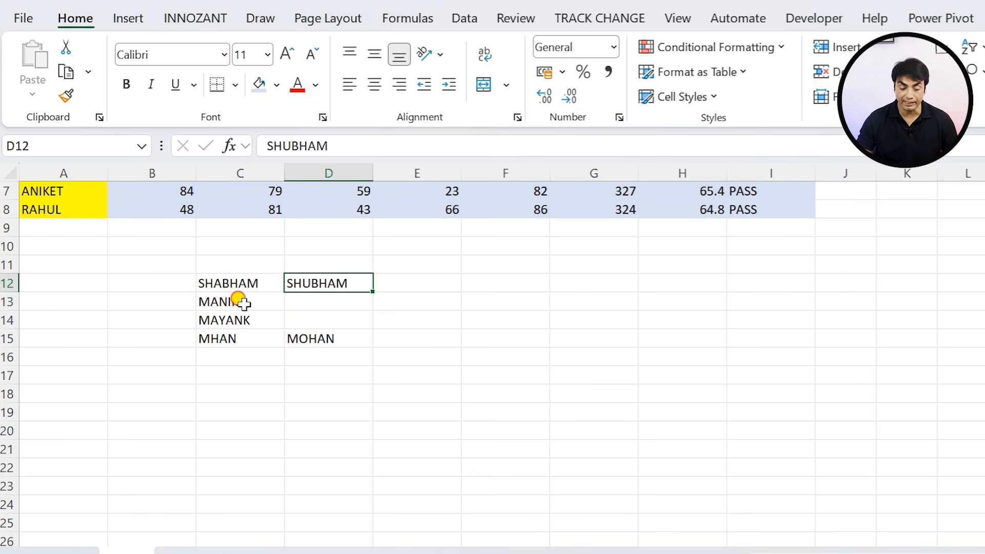
drag(241, 302, 334, 314)
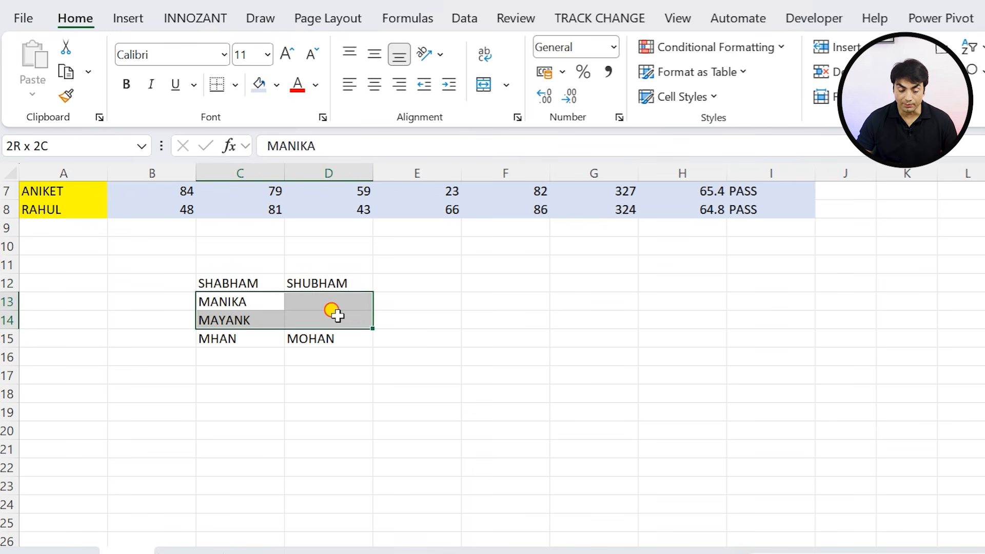
click(236, 344)
click(319, 343)
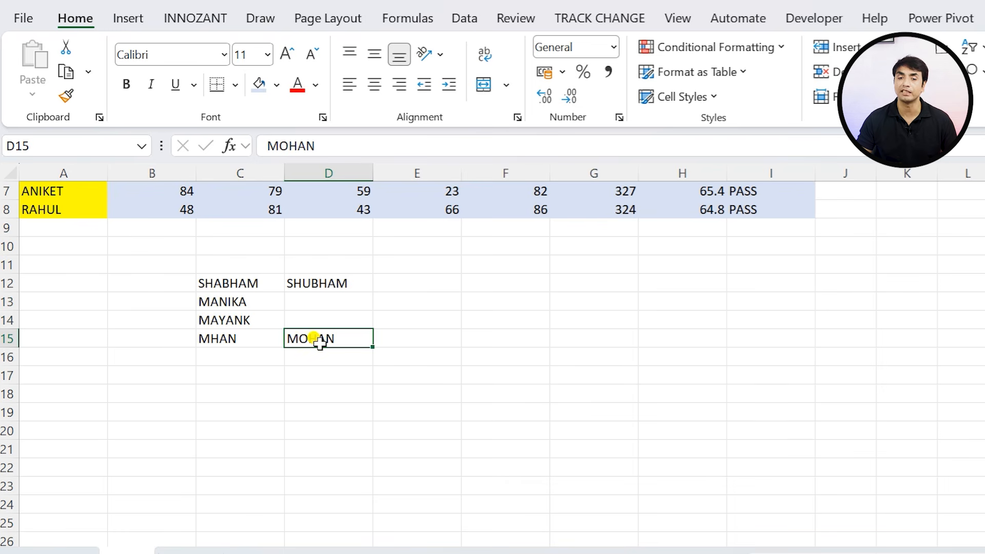
drag(319, 283, 321, 339)
key(ctrl+c)
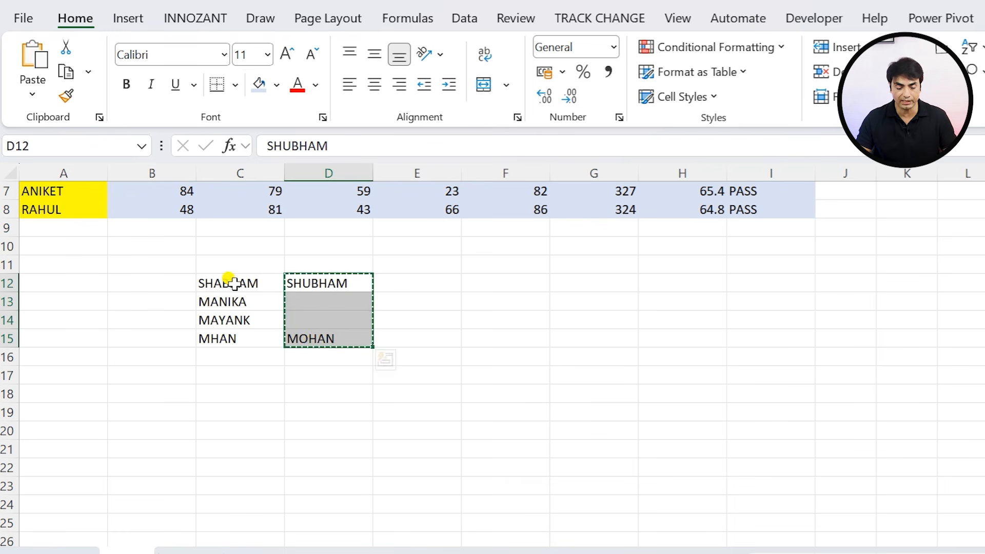
Step: Try a plain paste of the copied corrections over the names starting at C12, and undo it
click(229, 281)
key(ctrl+v)
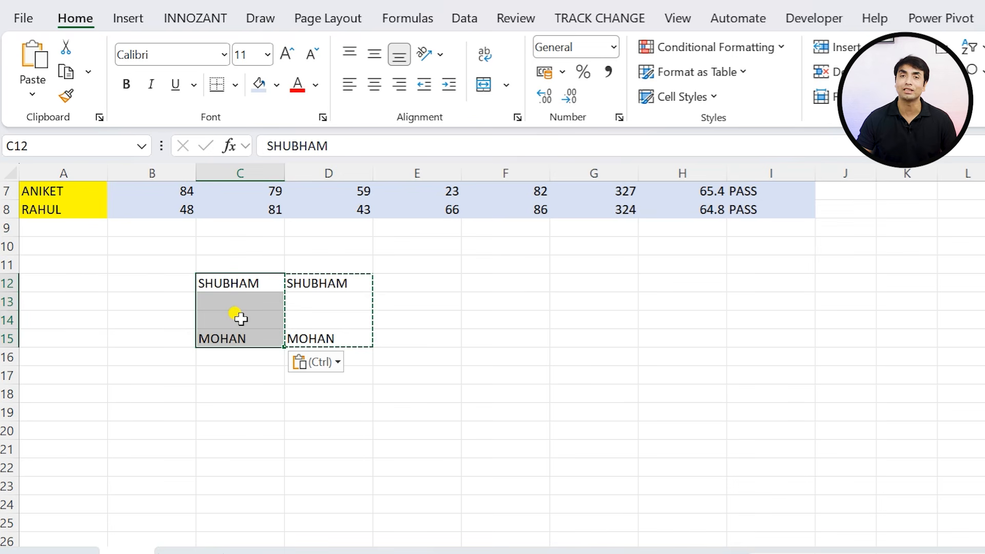
key(ctrl+z)
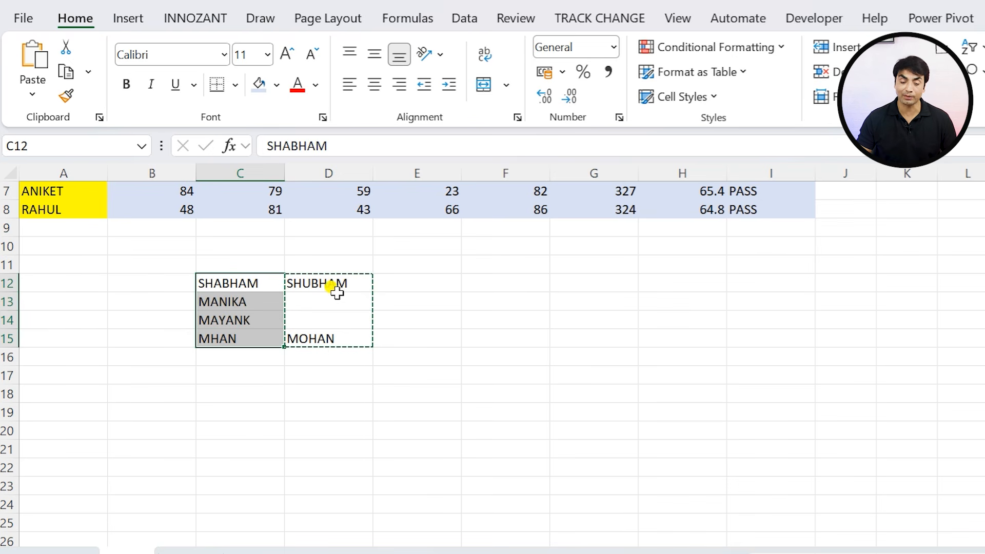
Step: Paste the copied corrections at C12 using Paste Special with Skip blanks enabled
click(229, 281)
key(ctrl+alt+v)
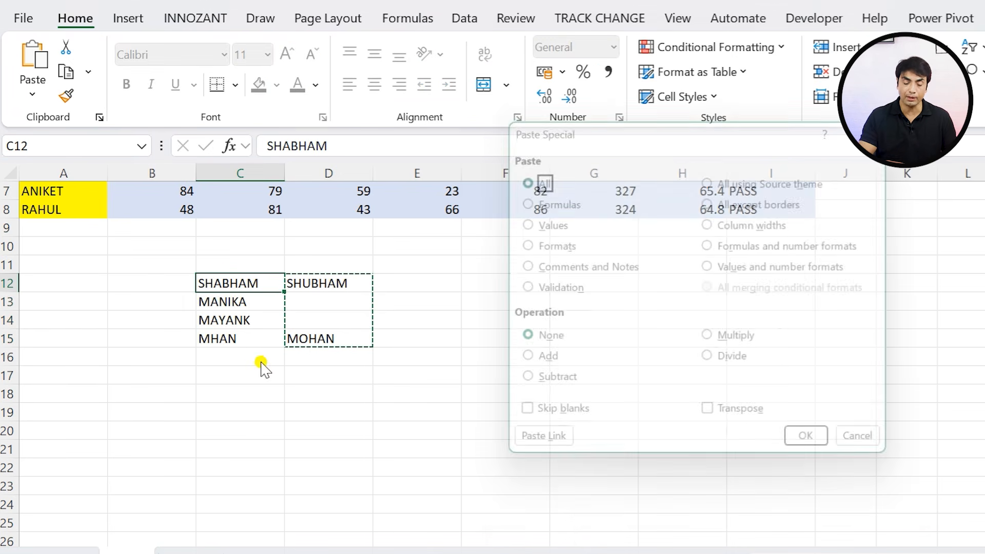
click(553, 436)
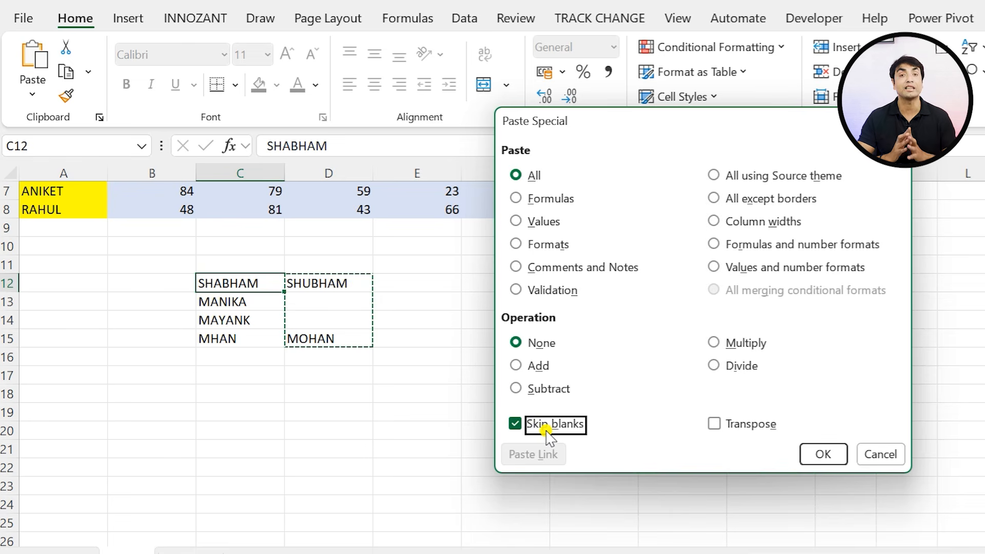
key(Return)
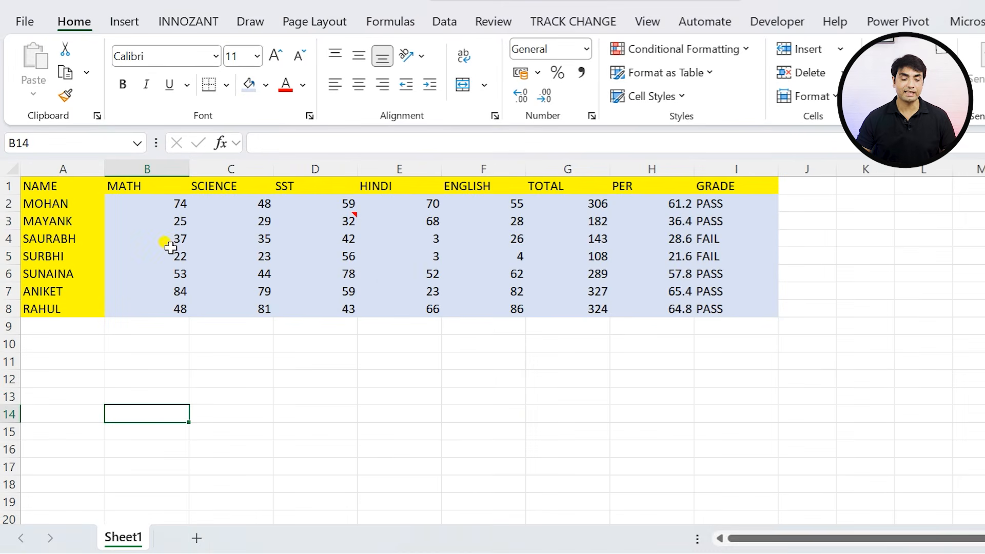
Step: Copy A1:I8 from Sheet1 and paste it as links at A1 of a new worksheet
drag(60, 185, 743, 308)
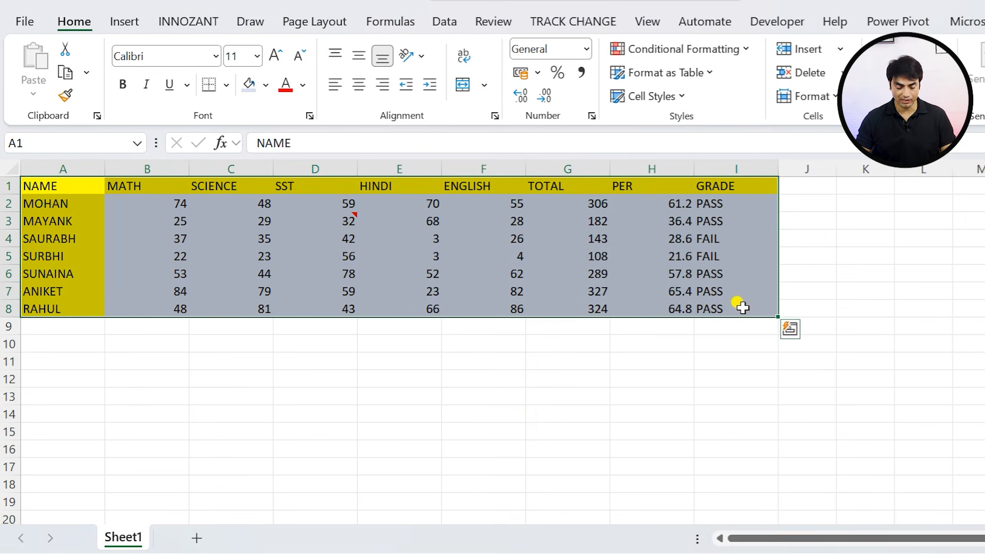
key(ctrl+c)
click(196, 538)
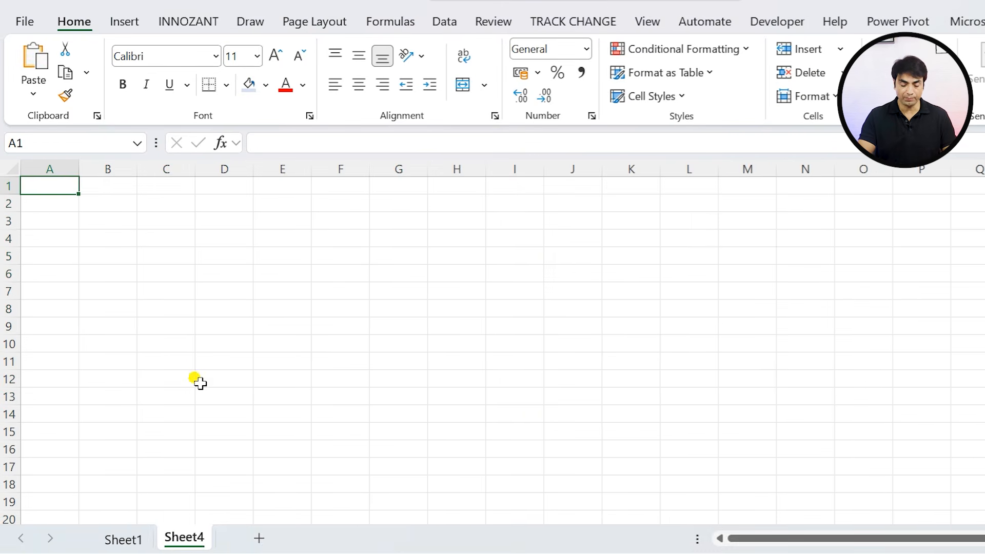
key(ctrl+alt+v)
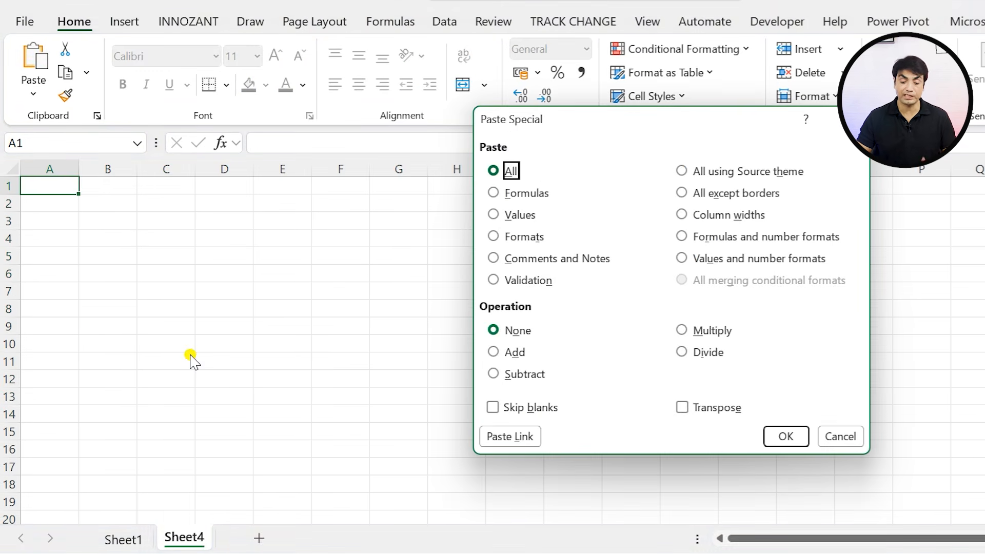
click(523, 441)
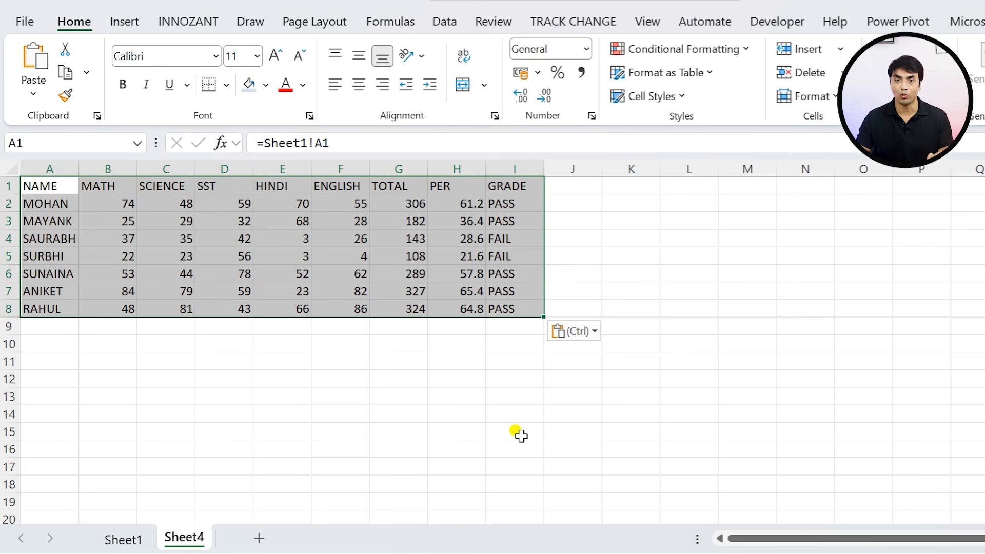
Step: Apply only the source table's formats to the linked table in Sheet4 with Paste Special
key(ctrl+alt+v)
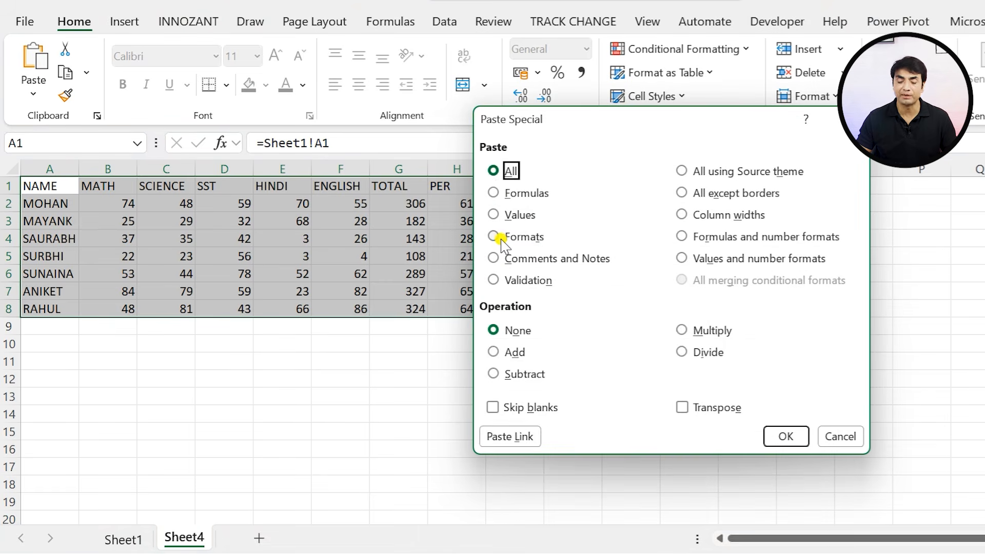
click(493, 236)
key(Return)
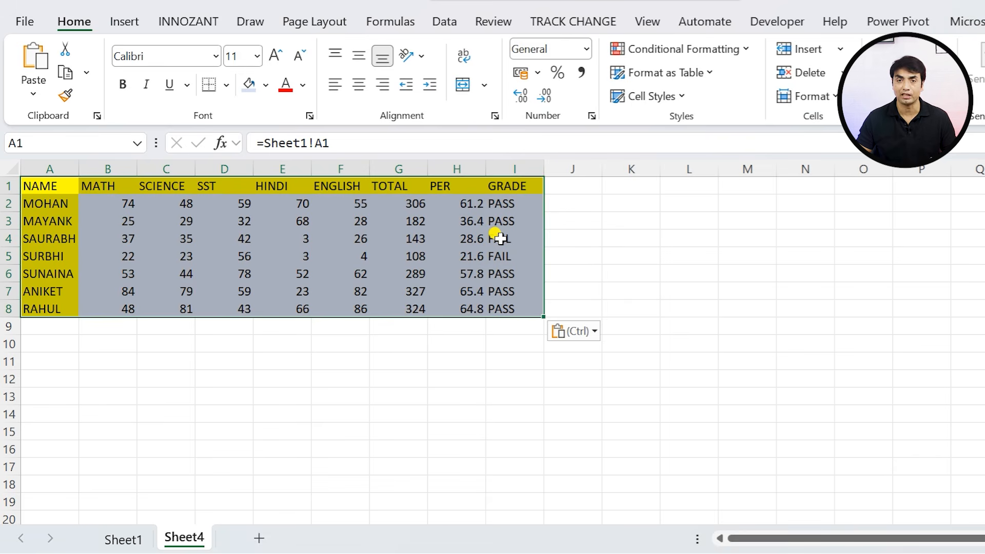
Step: Replace the student's name in cell A3 of Sheet1 with a different name, and move to cell B4
click(128, 540)
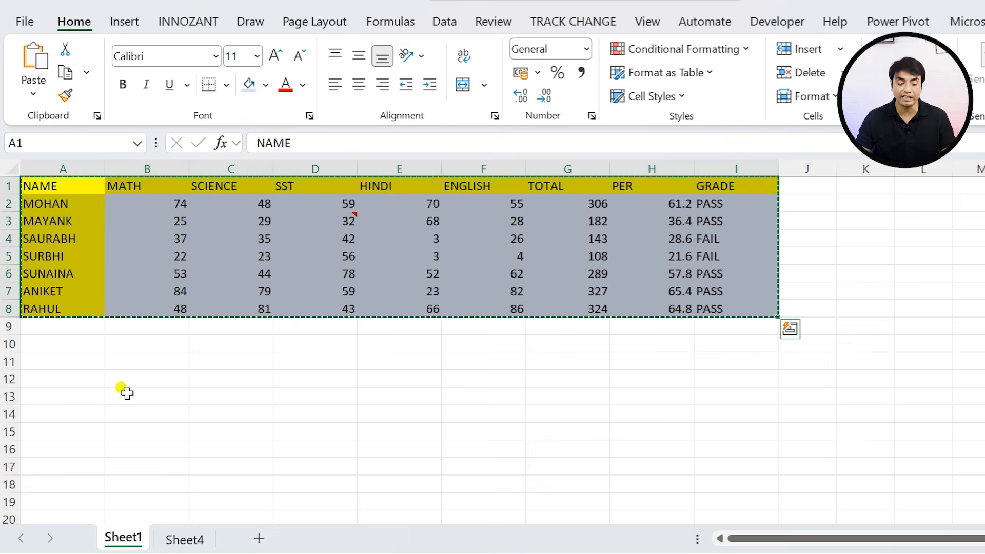
click(71, 219)
text(SINA)
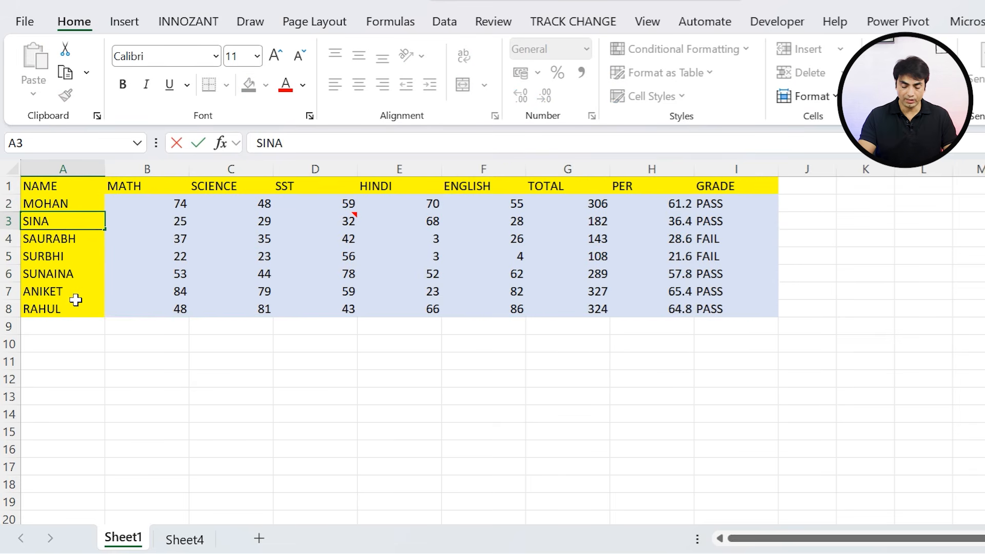
text(INA)
key(Return)
key(Right)
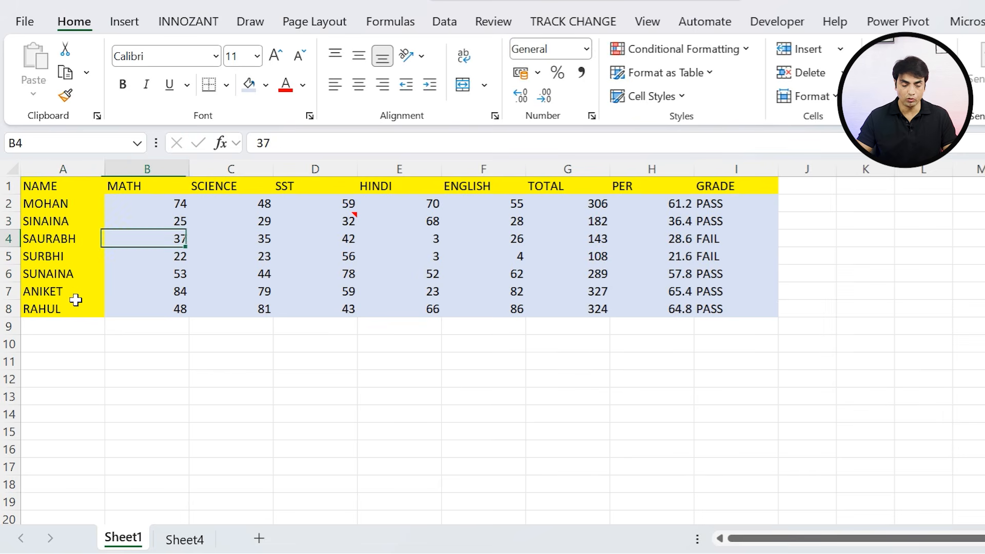
Step: Check cell A3 of the linked table in Sheet4 and return to Sheet1
click(184, 539)
click(48, 226)
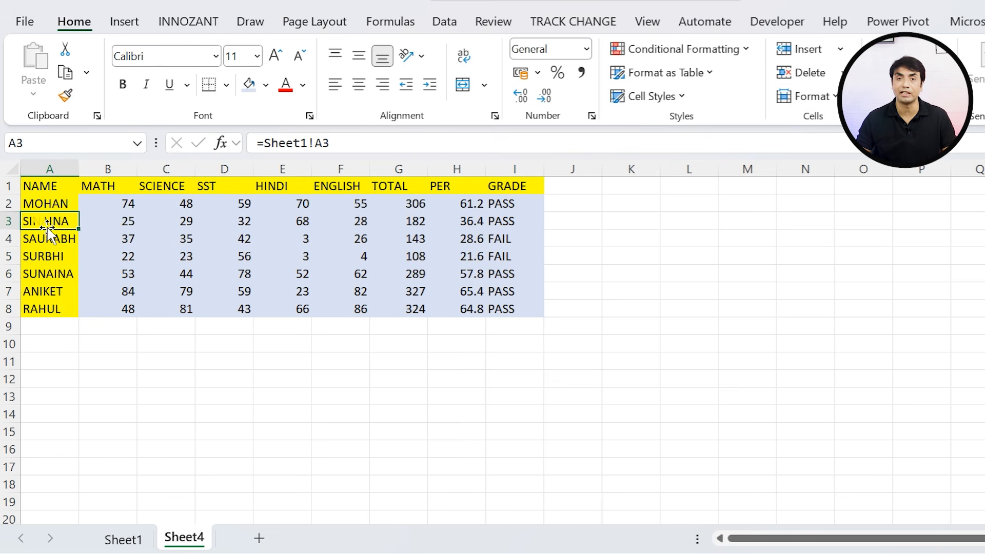
key(ctrl+Page_Up)
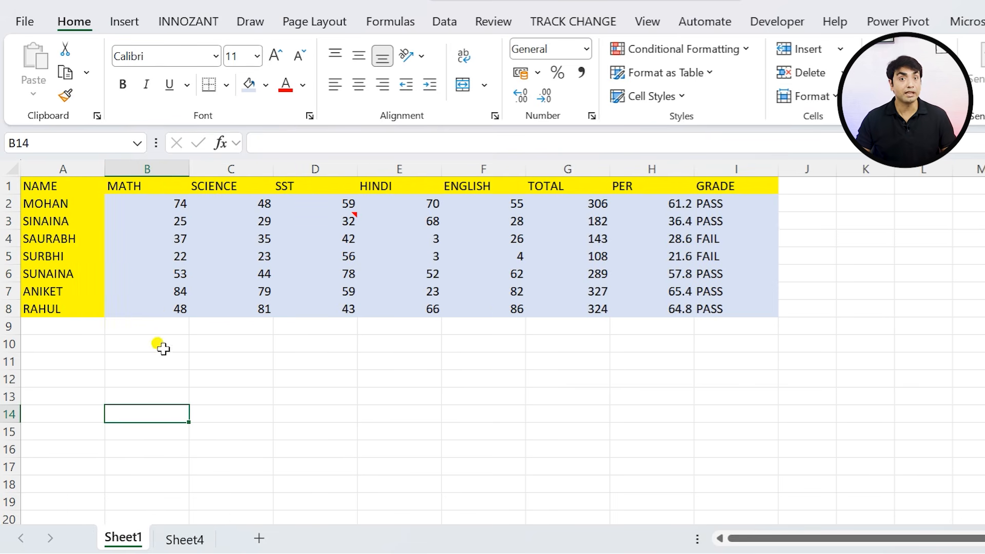
Step: Copy A1:I8 in Sheet1, paste it as a linked picture at A10, and shift the picture slightly off the cell grid
drag(48, 188, 749, 309)
key(ctrl+c)
click(62, 345)
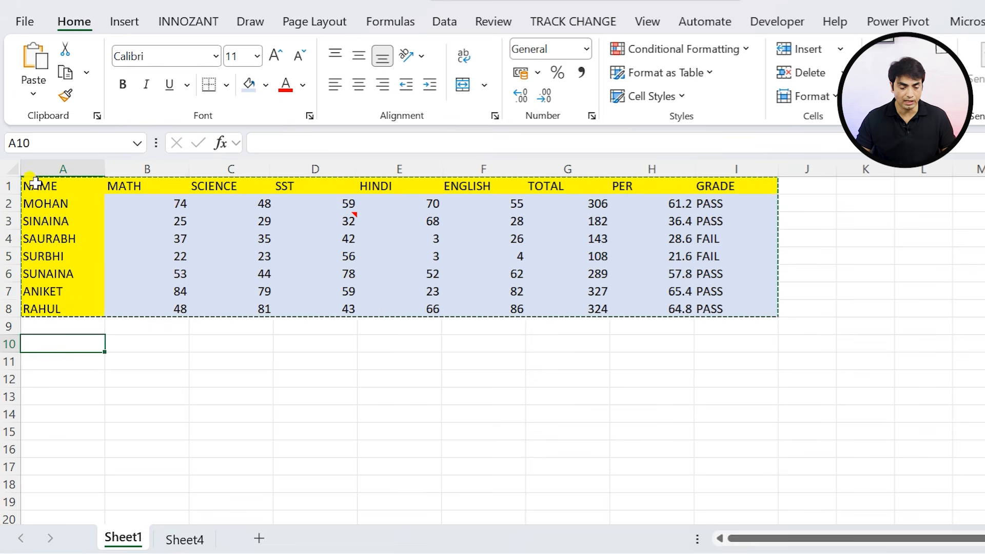
click(37, 96)
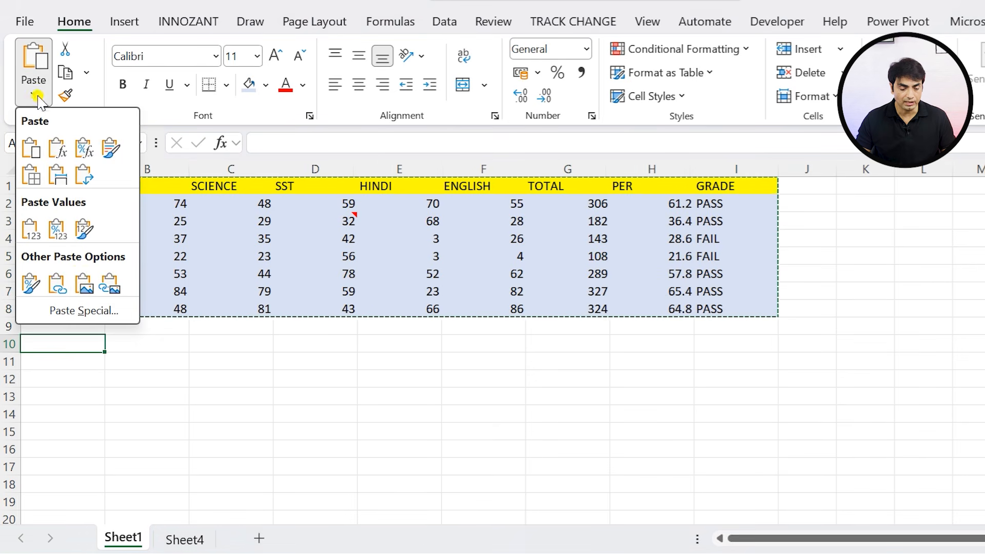
click(109, 287)
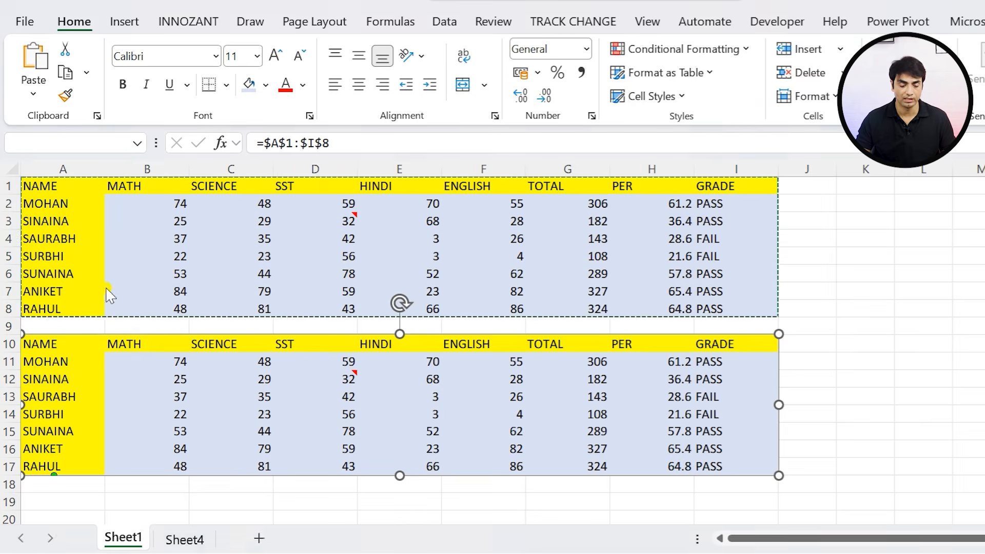
mouse_move(139, 367)
mouse_down()
mouse_move(264, 441)
mouse_move(211, 358)
mouse_move(142, 369)
mouse_up()
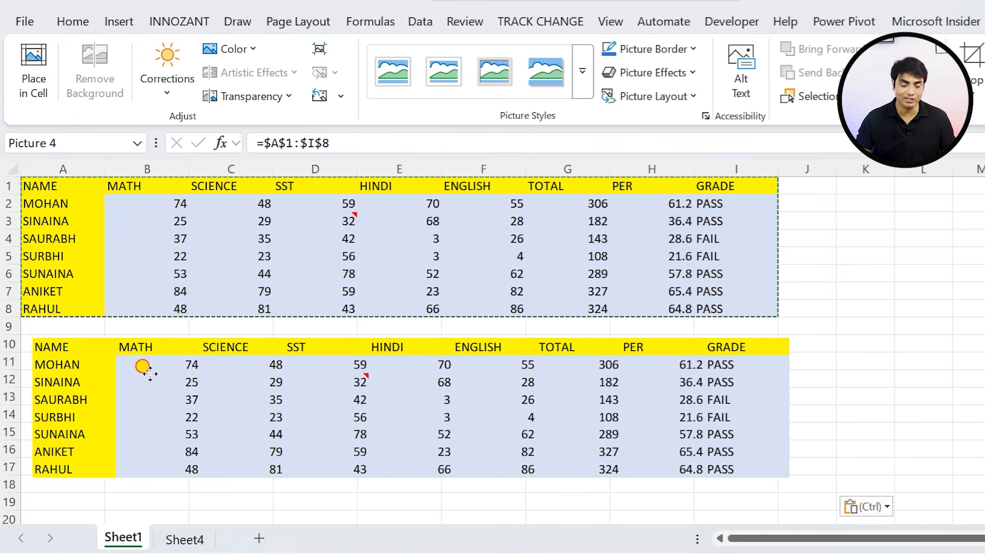
Step: Replace the name in A3 with FDSF and the names in A5:A7 with DF, and move the linked picture slightly up
click(54, 226)
text(FDSF)
key(Return)
key(Return)
text(DF)
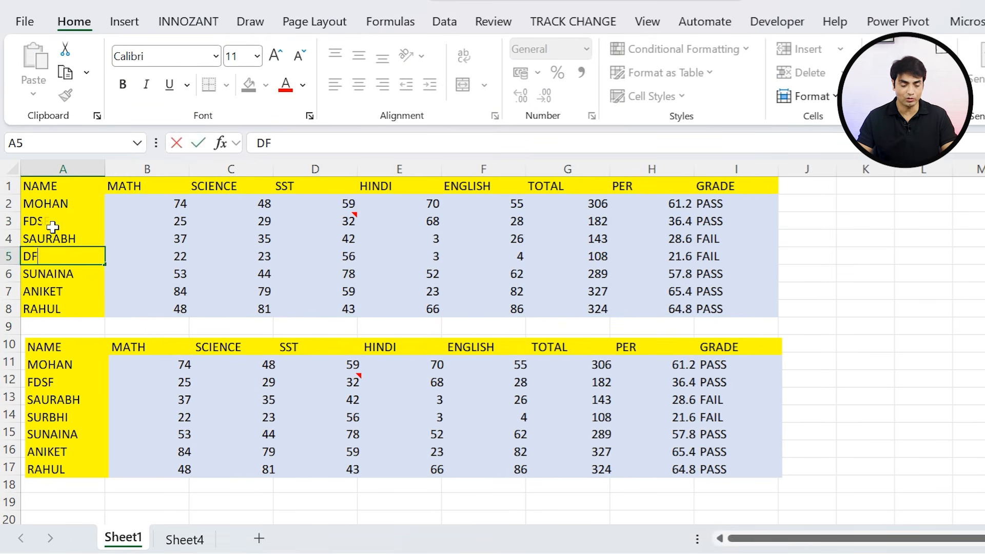
key(Return)
text(DF)
key(Return)
text(DF)
key(Return)
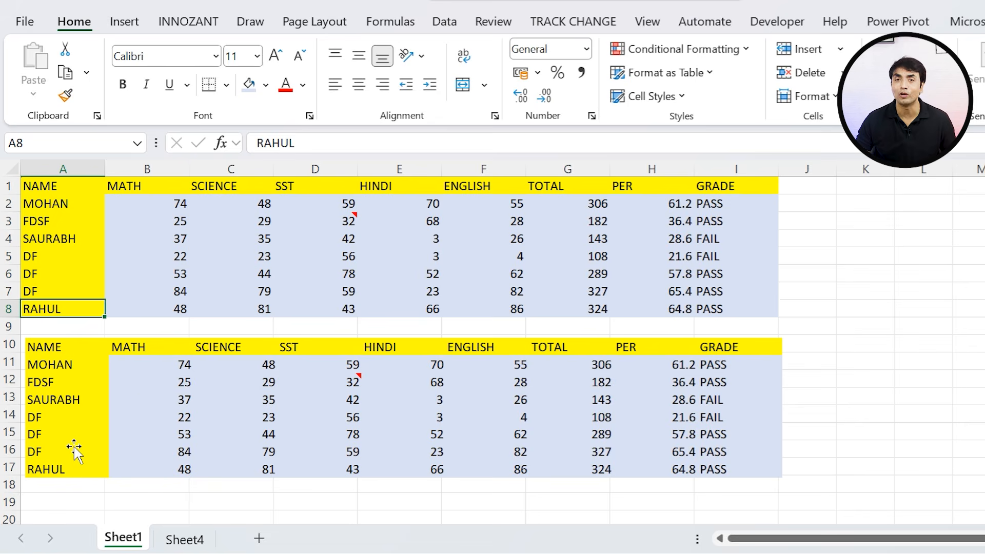
drag(163, 413, 209, 398)
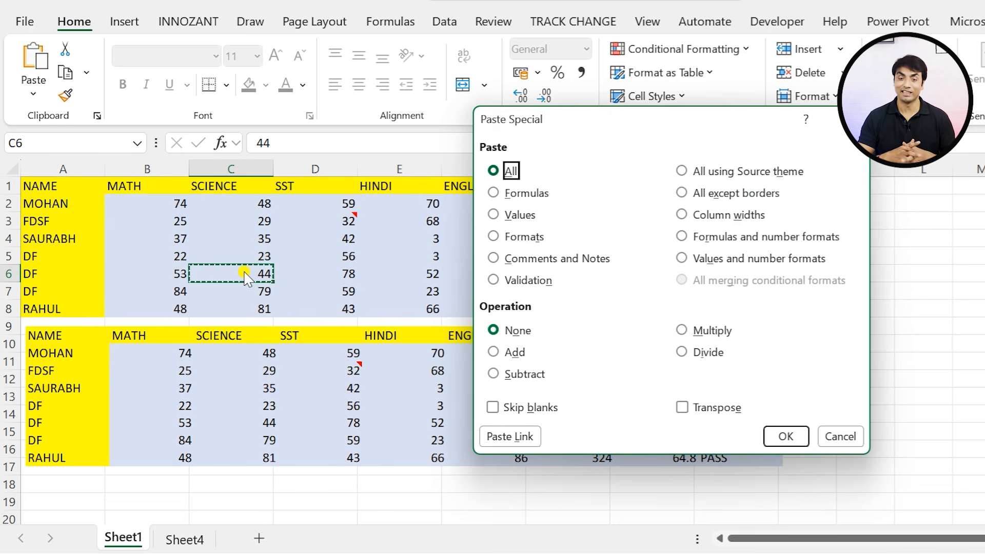